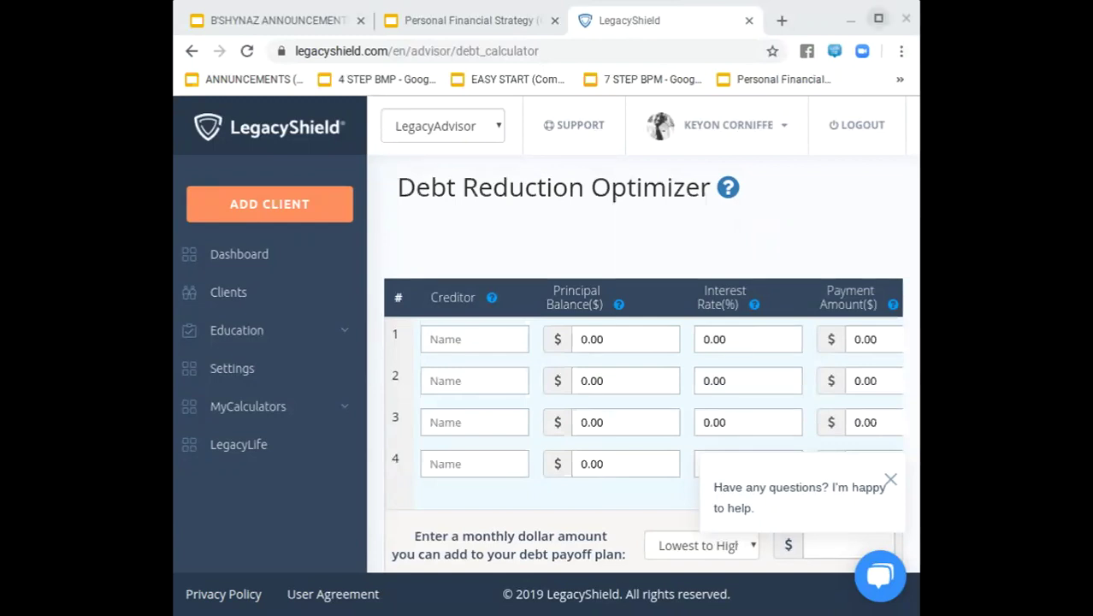
- Enter the first debt as HOME with a 100,000 principal balance, 4% interest rate and 1,200 payment amount
{"action": "left_click", "coordinate": [878, 18]}
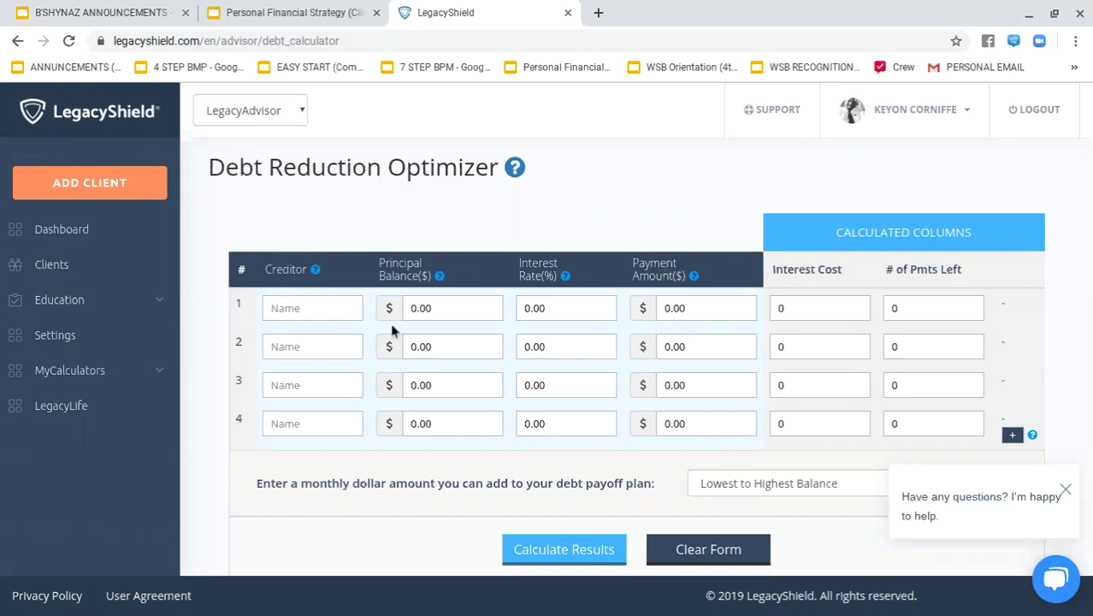
{"action": "left_click", "coordinate": [334, 314]}
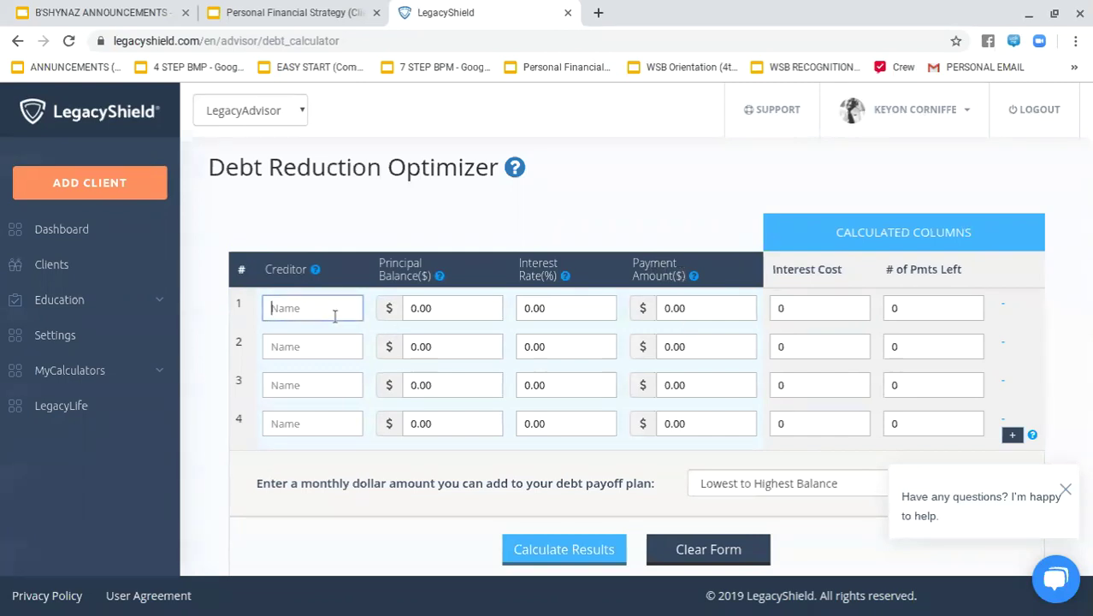
{"action": "type", "text": "HOME"}
{"action": "left_click", "coordinate": [424, 315]}
{"action": "type", "text": "10000"}
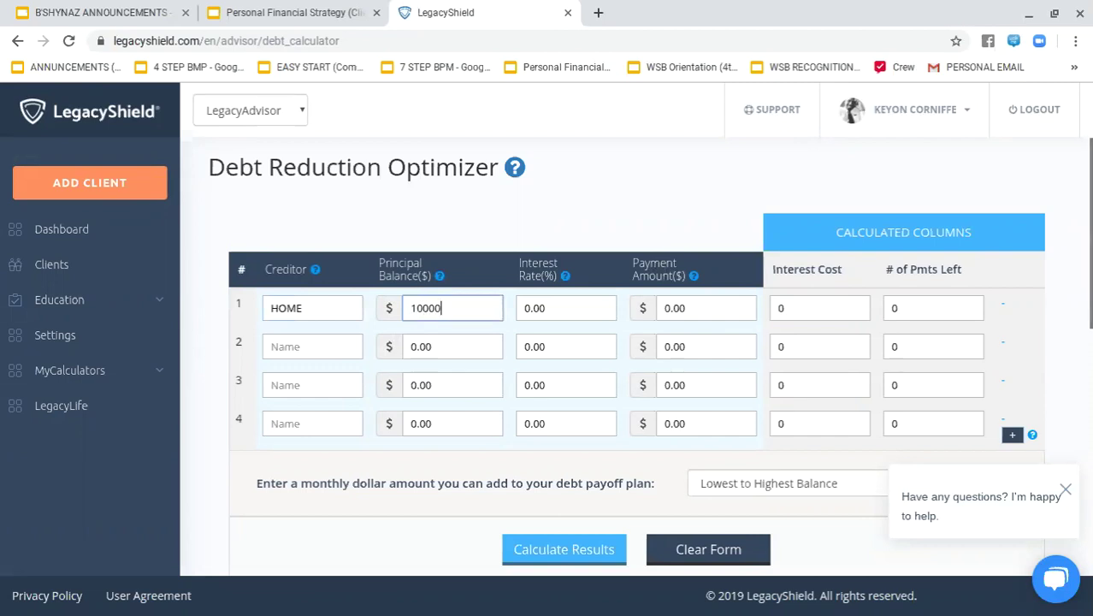
{"action": "type", "text": "0"}
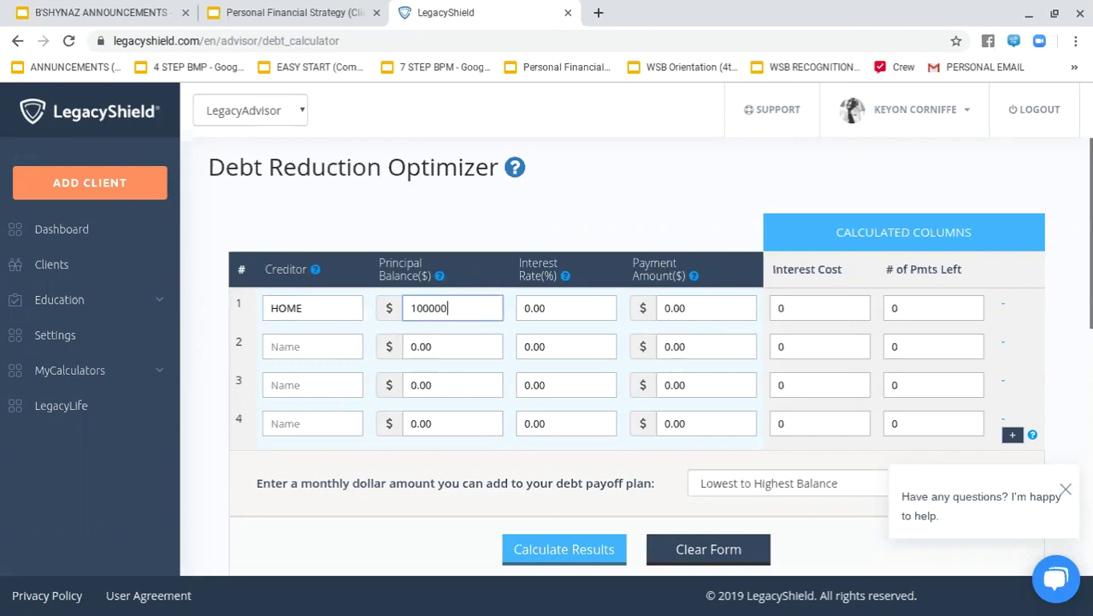
{"action": "left_click", "coordinate": [527, 310]}
{"action": "type", "text": "4"}
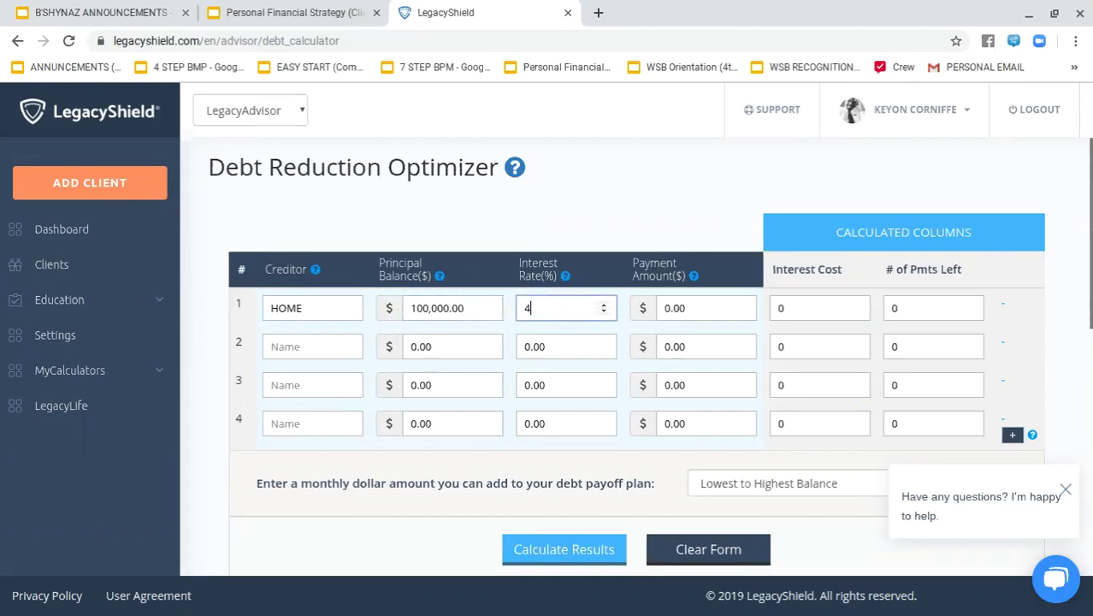
{"action": "left_click", "coordinate": [703, 305]}
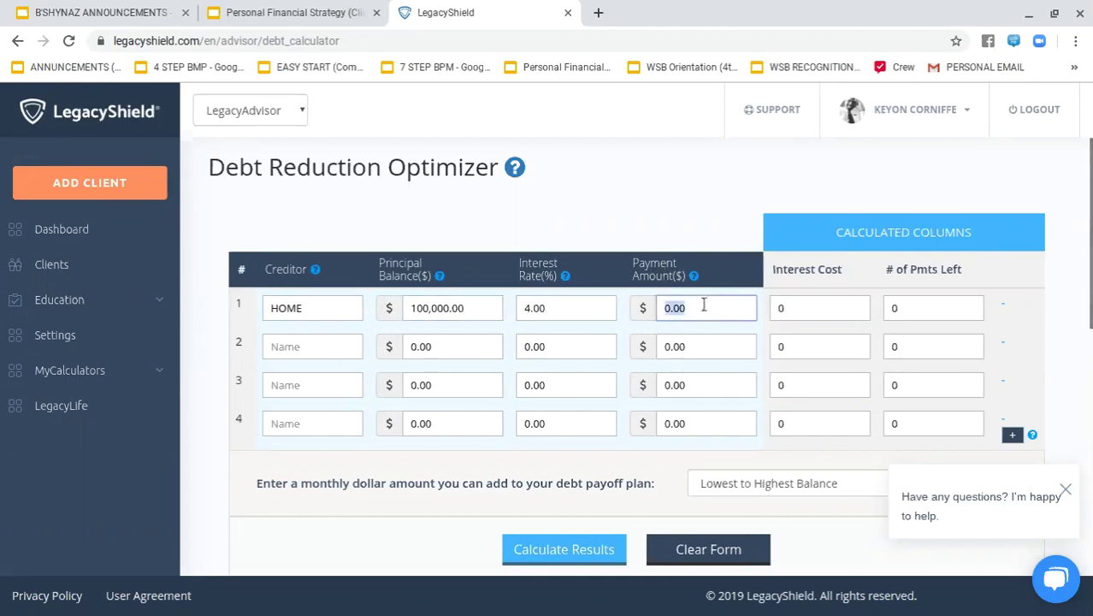
{"action": "type", "text": "12000"}
{"action": "key", "text": "BackSpace"}
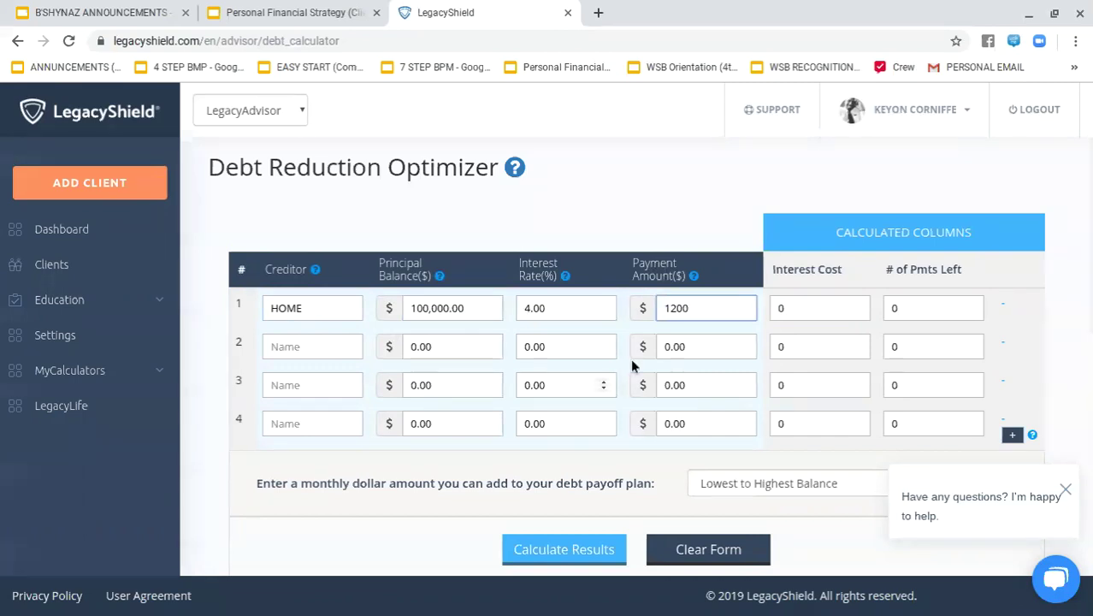
{"action": "left_click", "coordinate": [1020, 301]}
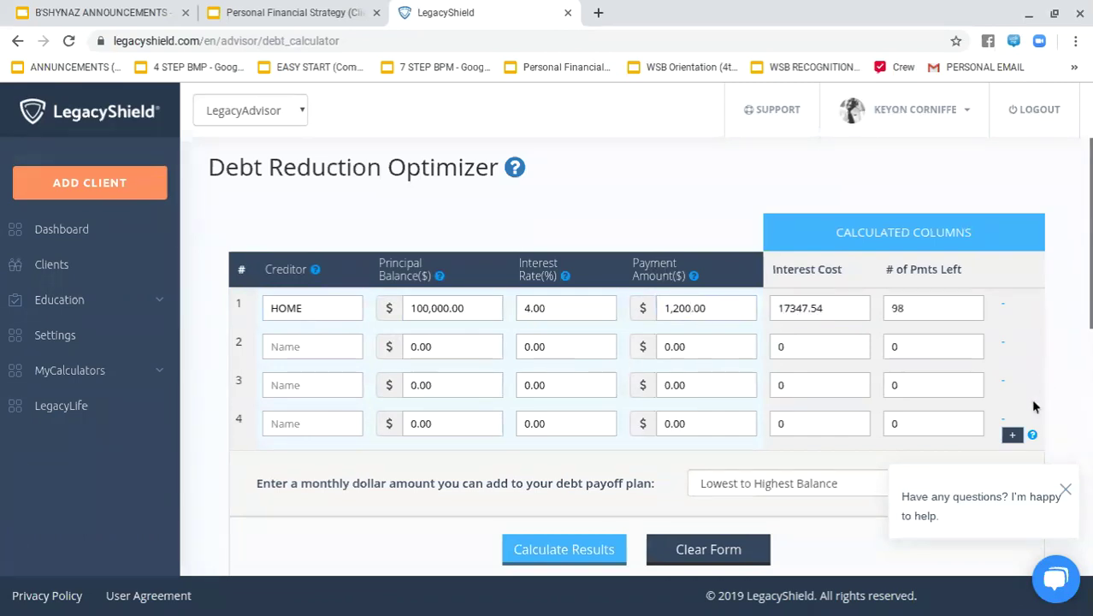
- Enter the second debt as CAR with a 10,000 principal balance, 10% interest rate and 300 payment amount
{"action": "left_click", "coordinate": [299, 354]}
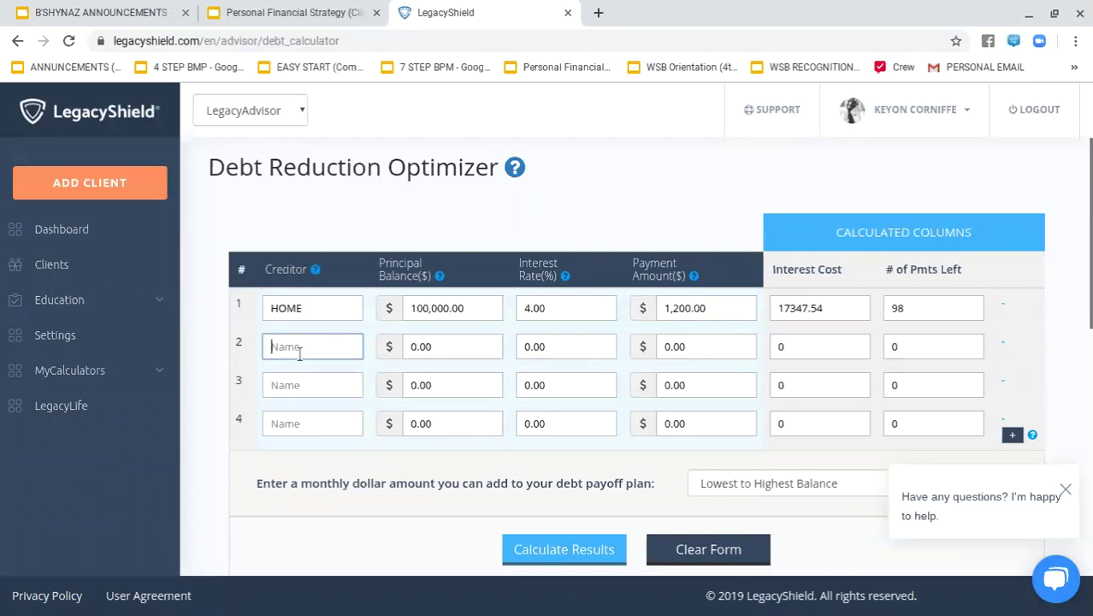
{"action": "type", "text": "CAR"}
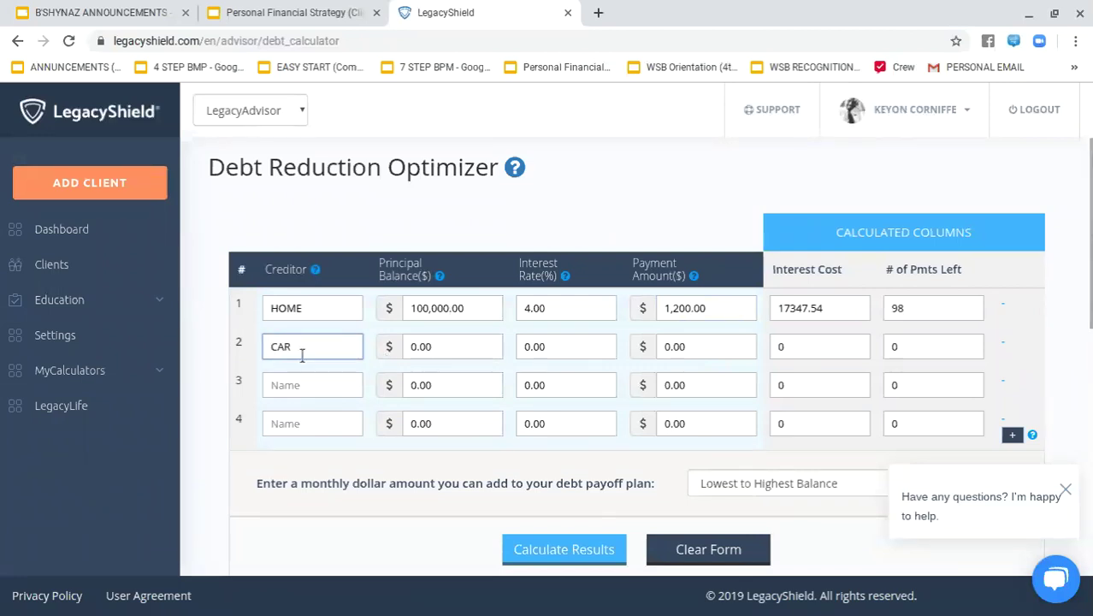
{"action": "left_click", "coordinate": [425, 352]}
{"action": "type", "text": "1"}
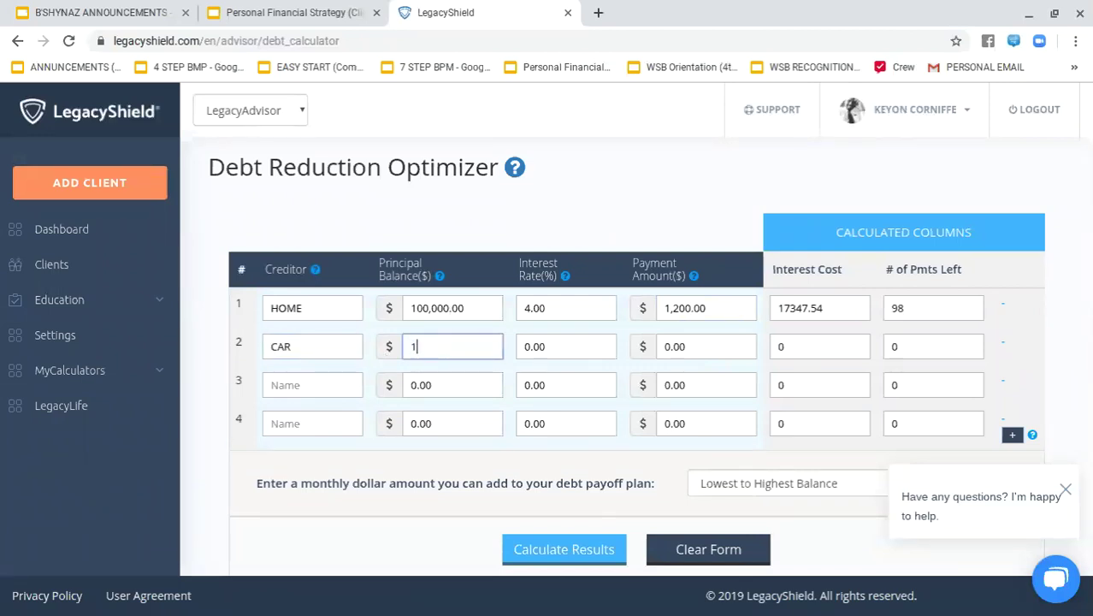
{"action": "type", "text": "0000"}
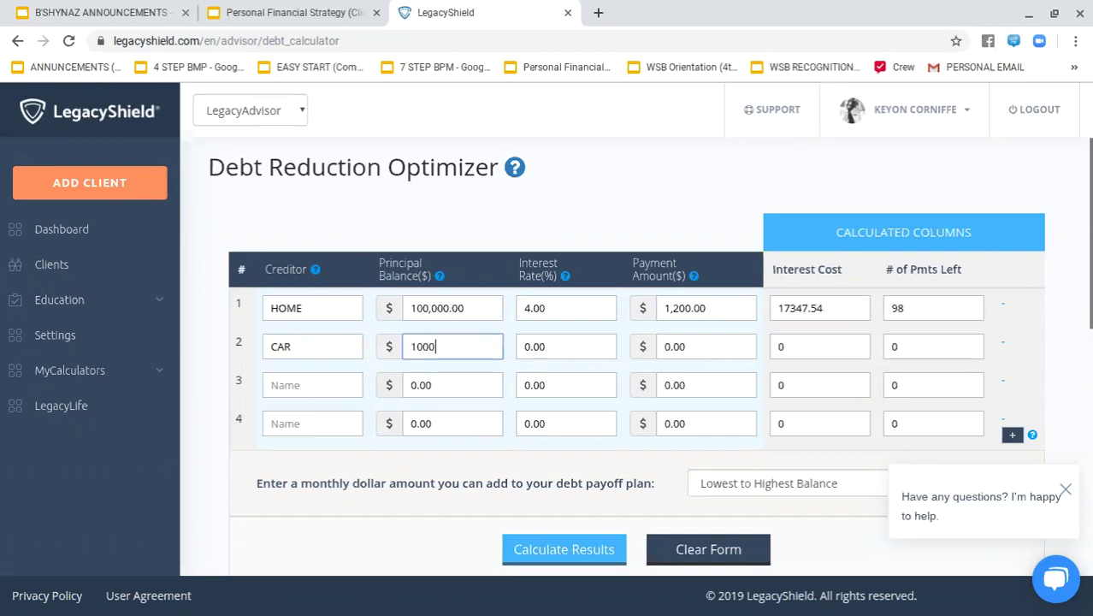
{"action": "left_click", "coordinate": [536, 344]}
{"action": "type", "text": "10"}
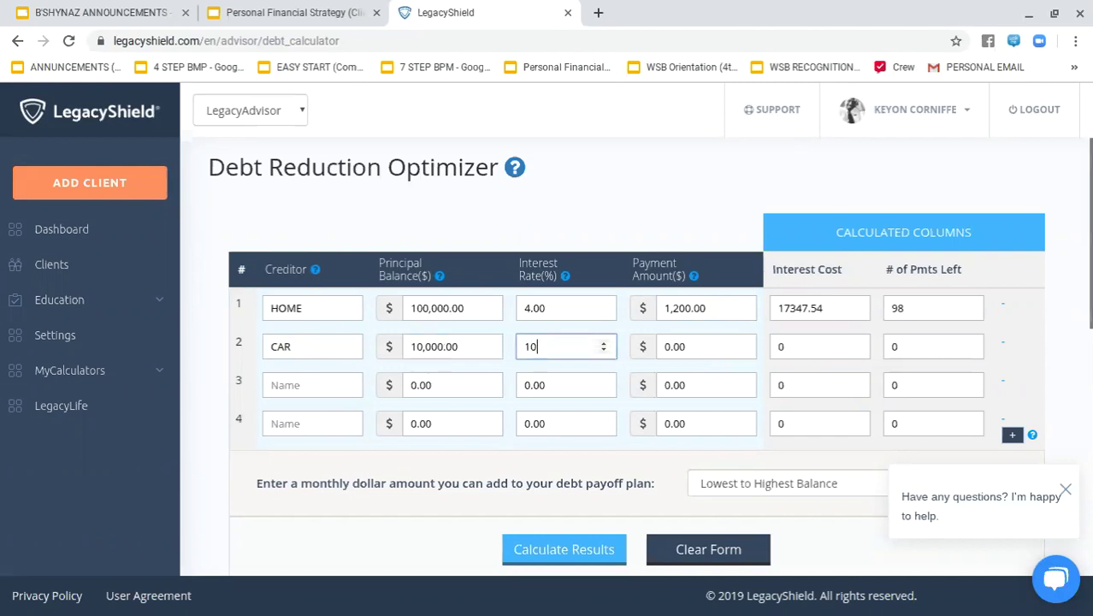
{"action": "left_click", "coordinate": [693, 345]}
{"action": "type", "text": "300"}
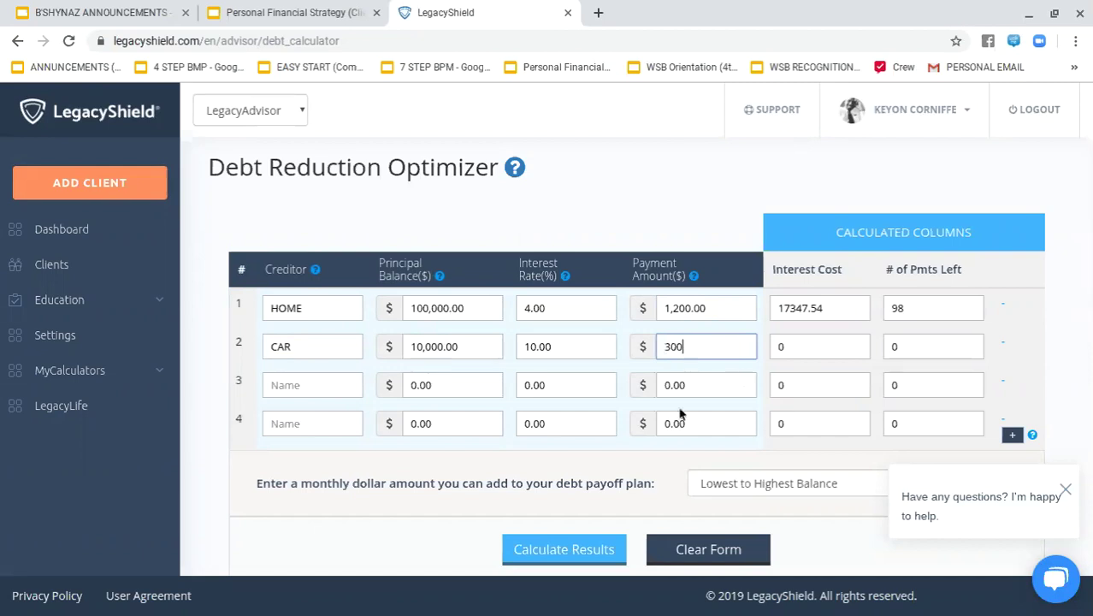
- Enter the third debt as STL with a 30,000 principal balance, 6% interest rate and 200 payment amount
{"action": "left_click", "coordinate": [315, 386]}
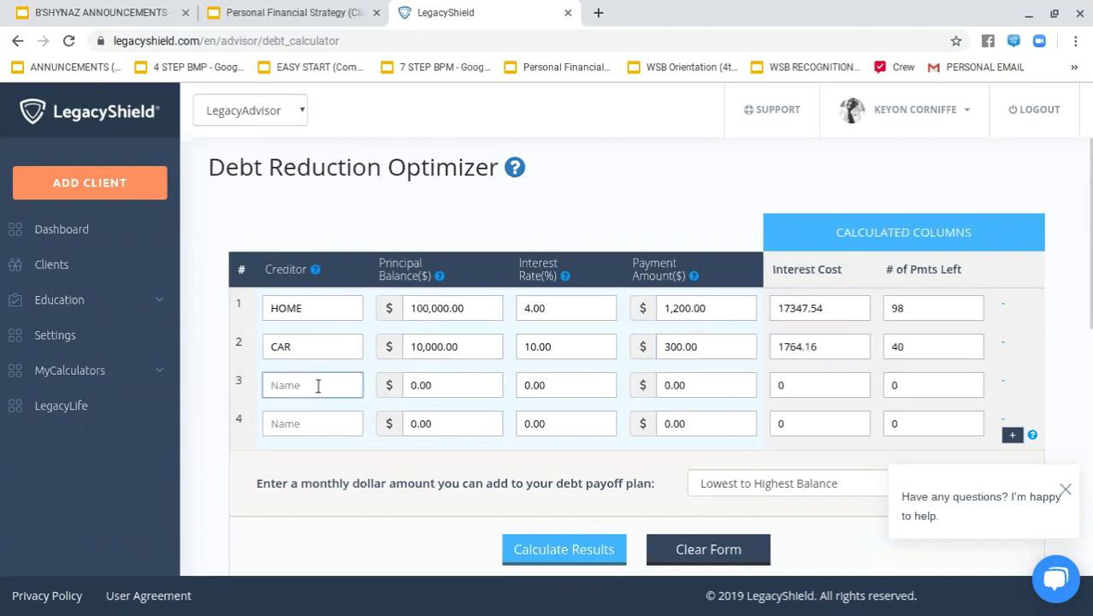
{"action": "type", "text": "ST"}
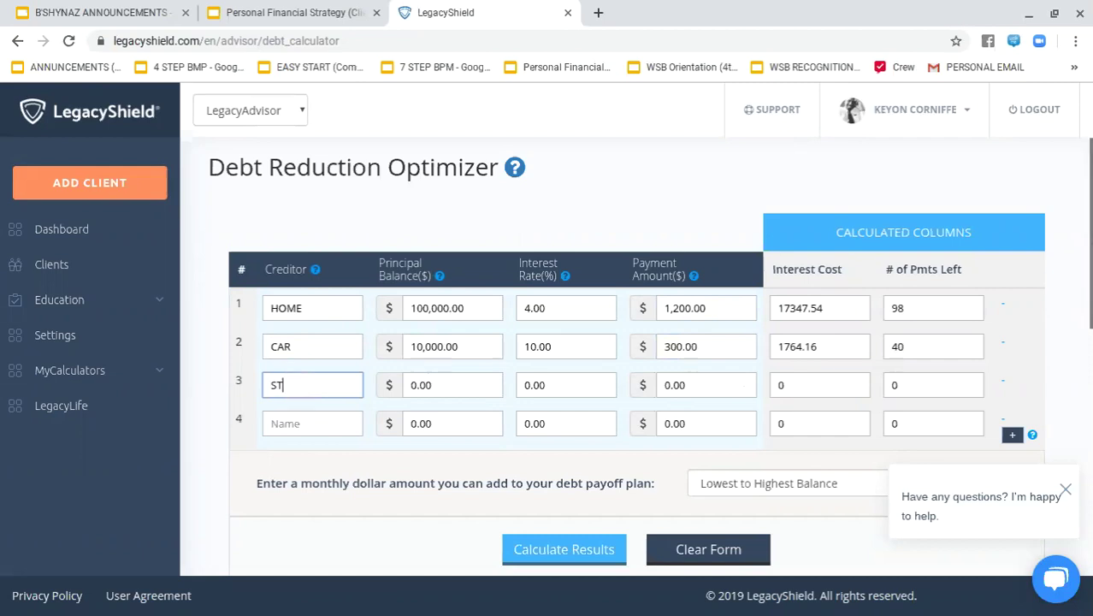
{"action": "type", "text": "L"}
{"action": "left_click", "coordinate": [417, 378]}
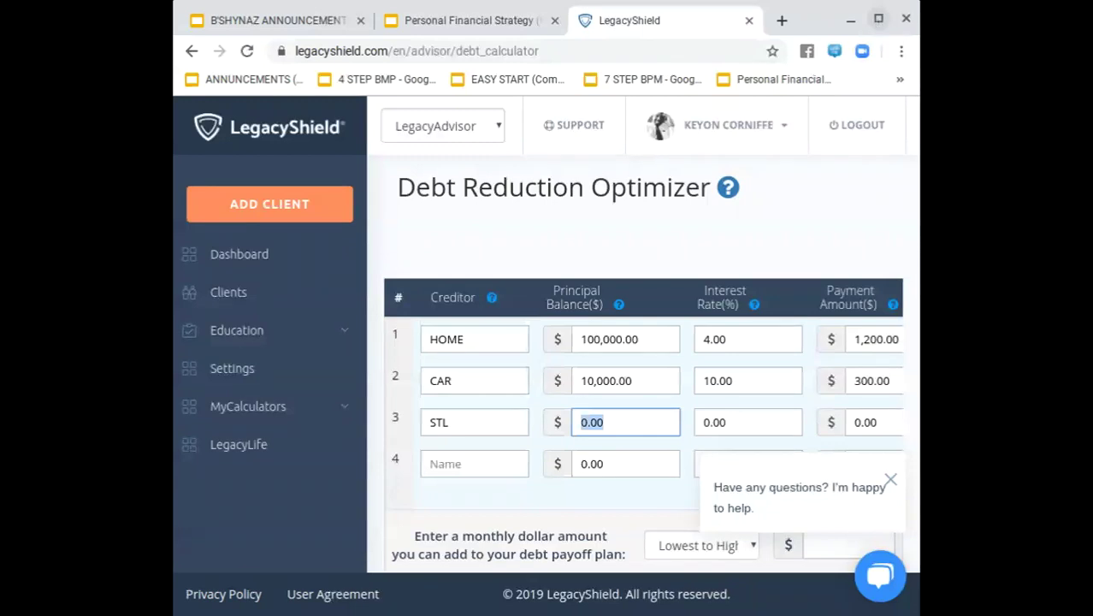
{"action": "left_click", "coordinate": [879, 18]}
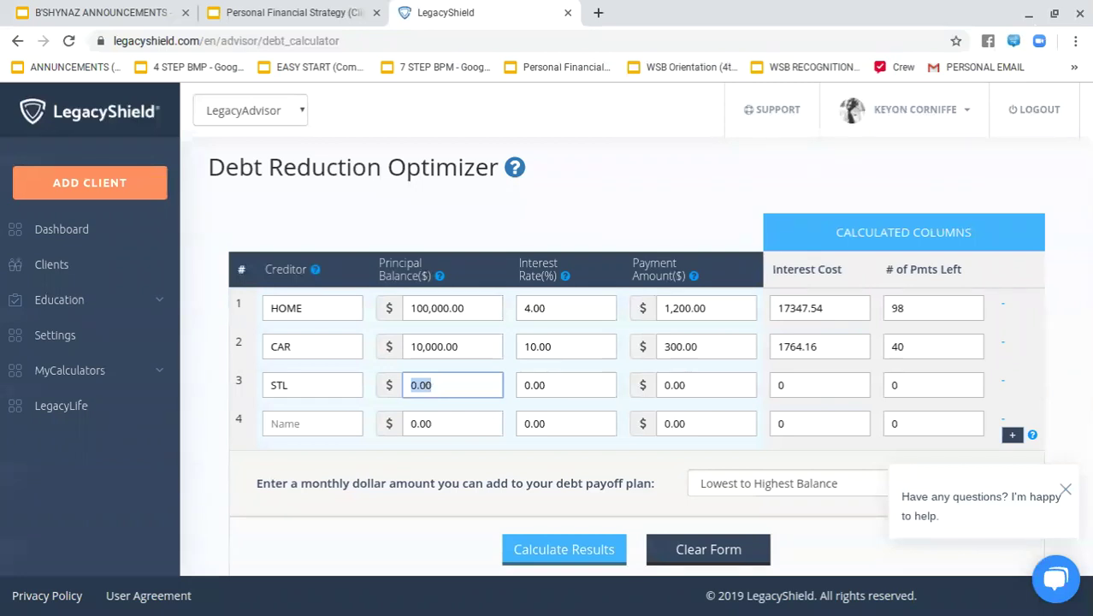
{"action": "type", "text": "30"}
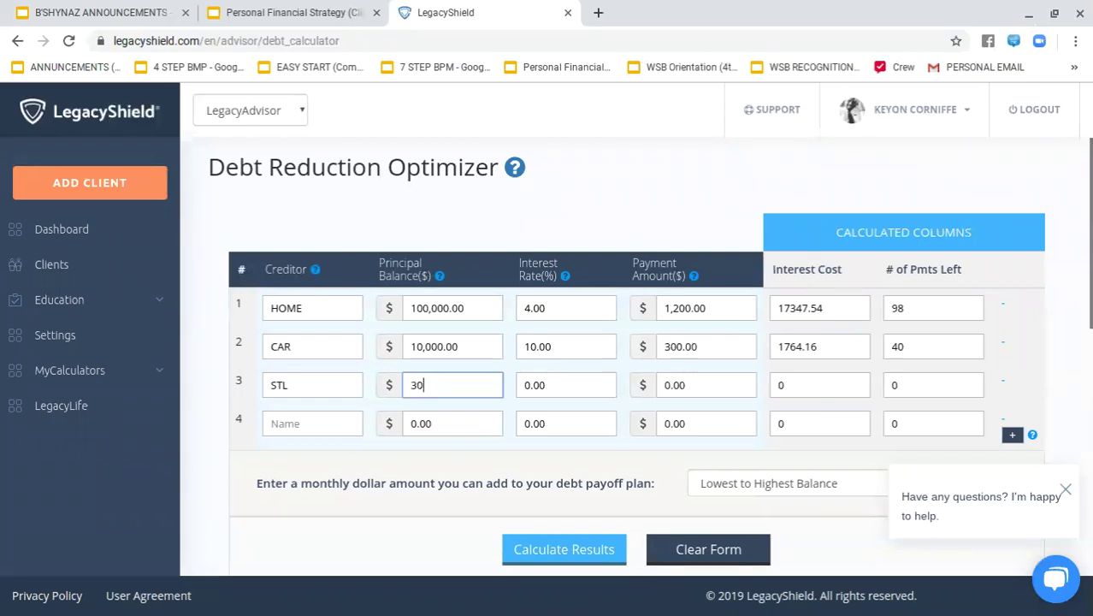
{"action": "type", "text": "000"}
{"action": "left_click", "coordinate": [519, 389]}
{"action": "type", "text": "6"}
{"action": "left_click", "coordinate": [678, 379]}
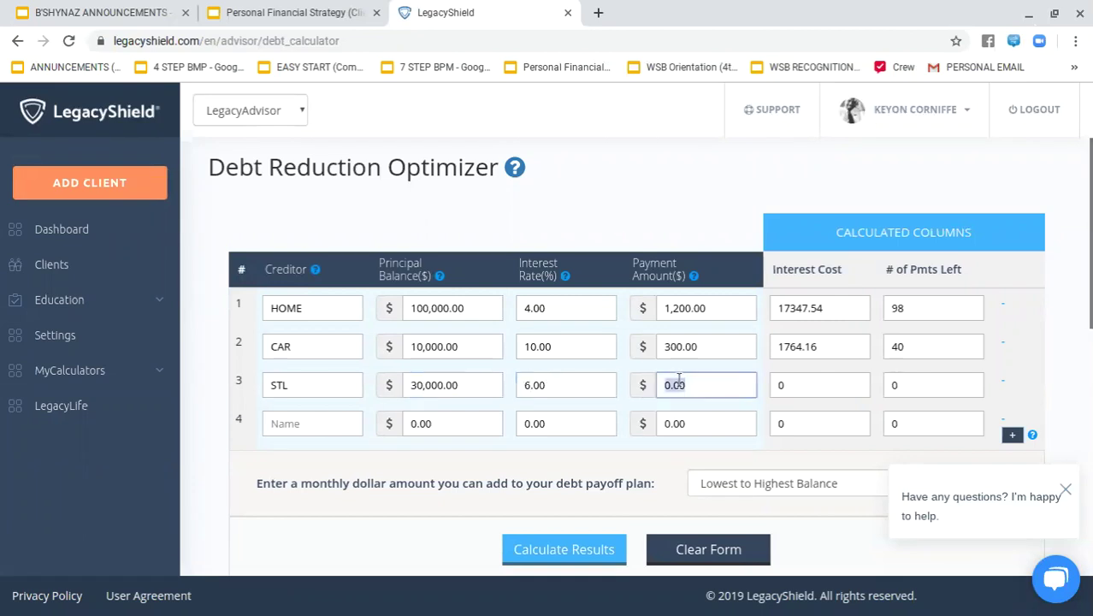
{"action": "type", "text": "200"}
{"action": "left_click", "coordinate": [515, 444]}
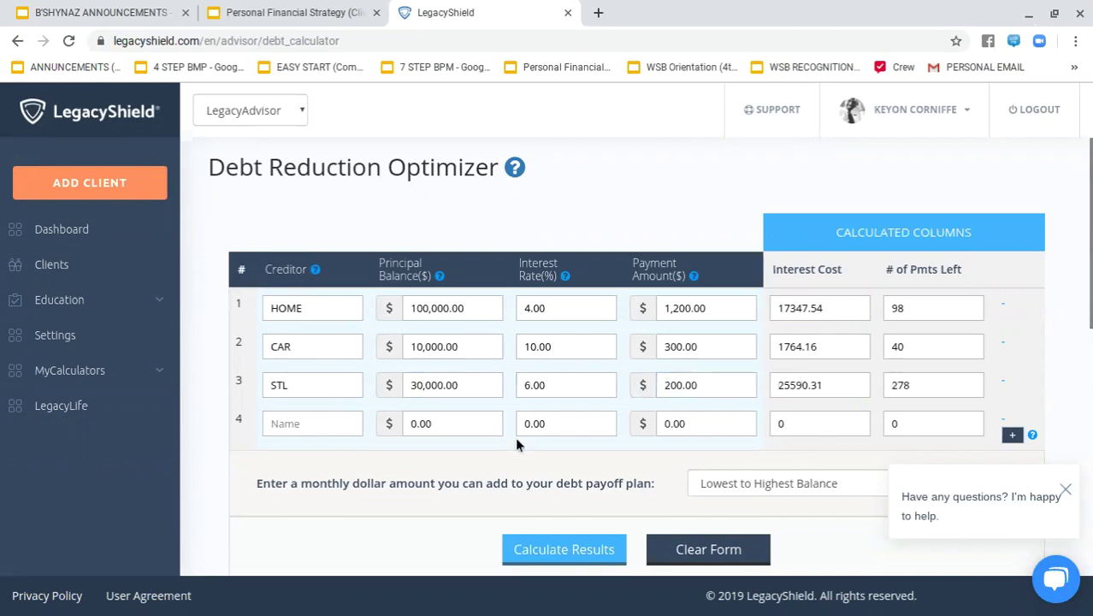
- Dismiss the chat prompt and add a fifth creditor row to the debt table
{"action": "left_click", "coordinate": [320, 425]}
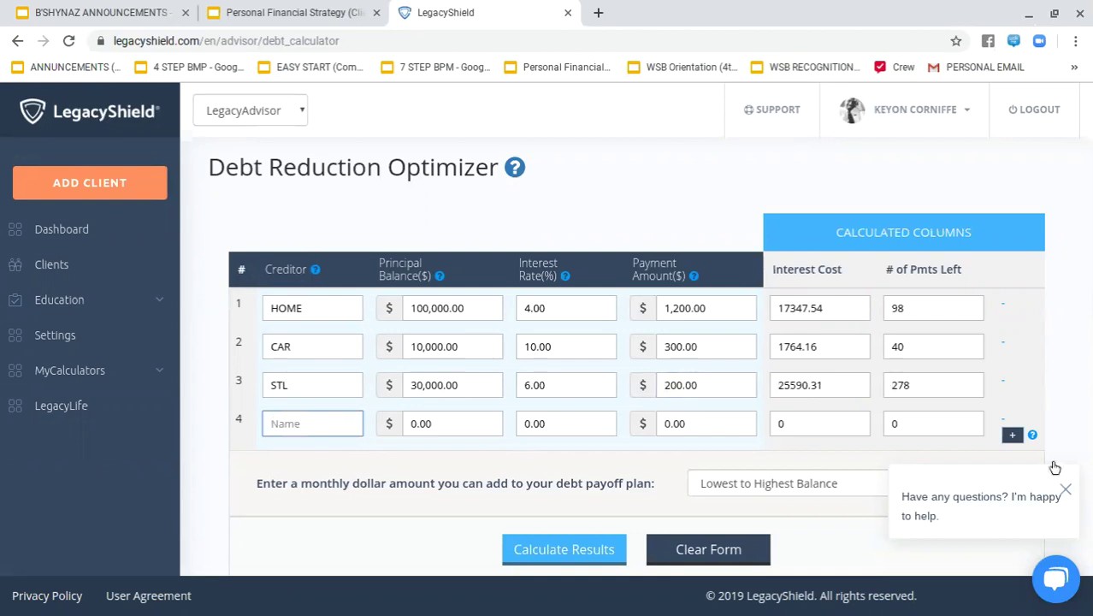
{"action": "left_click", "coordinate": [1011, 437]}
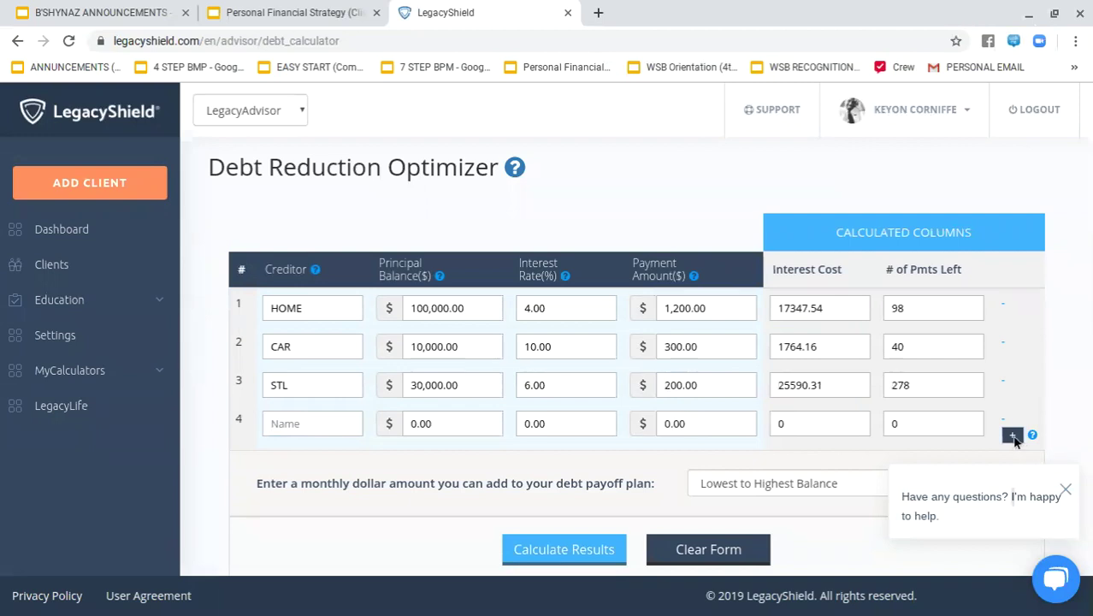
{"action": "left_click", "coordinate": [1067, 492]}
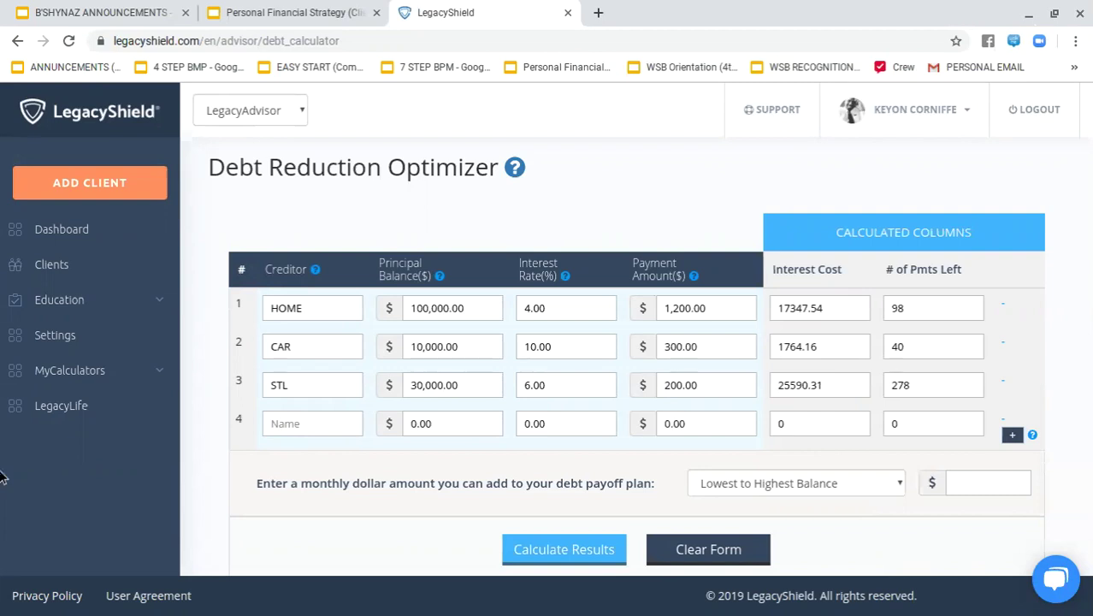
{"action": "left_click", "coordinate": [1012, 434]}
- Name the fourth creditor VISA and the fifth creditor MASTER
{"action": "left_click", "coordinate": [320, 423]}
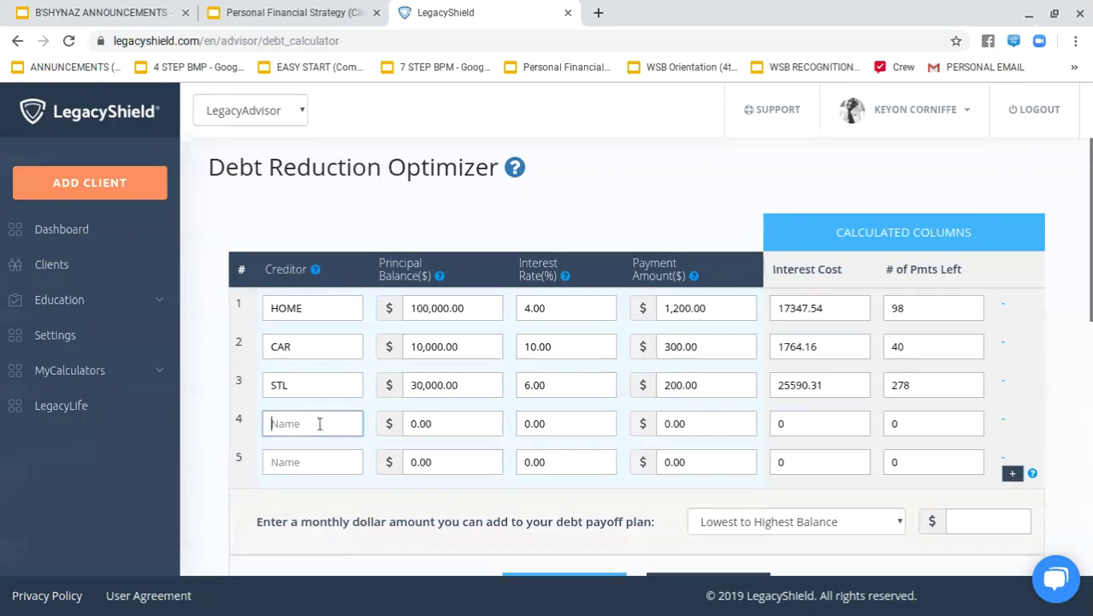
{"action": "type", "text": "V"}
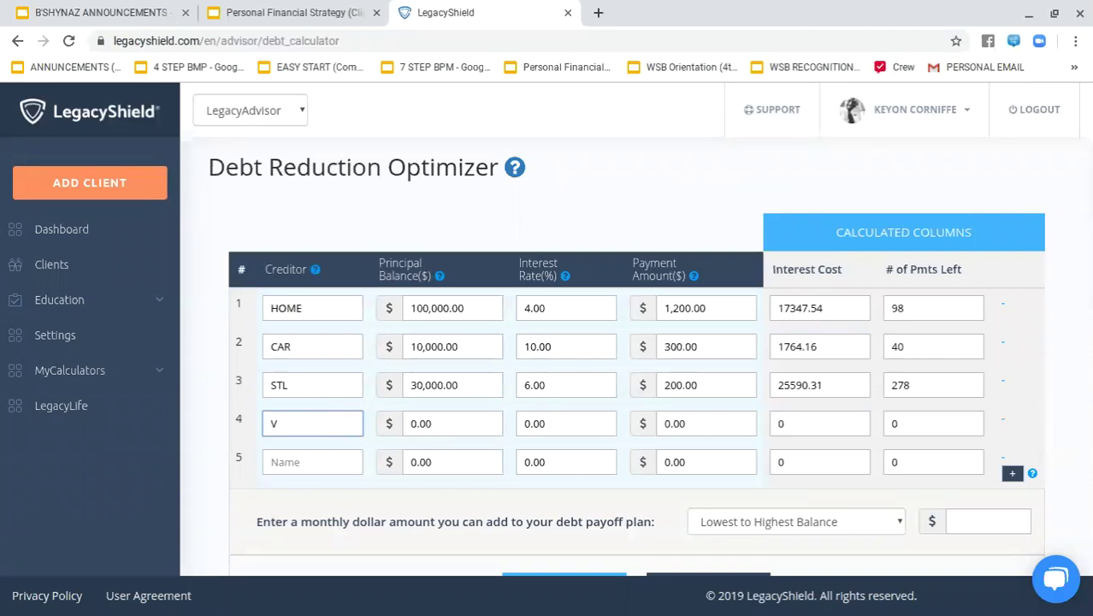
{"action": "type", "text": "ISA"}
{"action": "left_click", "coordinate": [296, 463]}
{"action": "type", "text": "MARTER"}
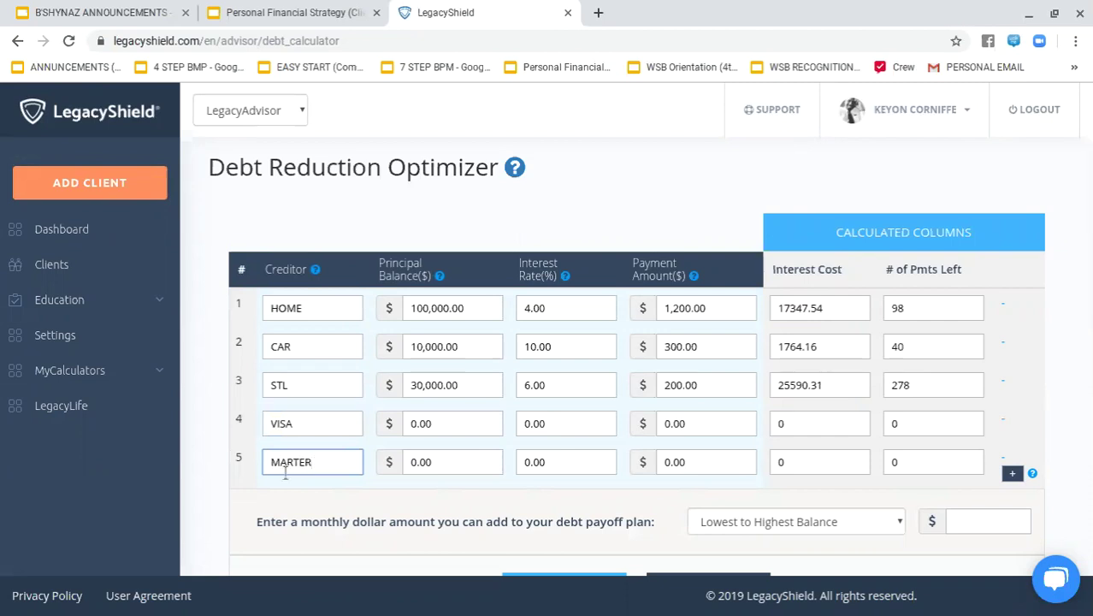
{"action": "key", "text": "Left"}
{"action": "key", "text": "Left"}
{"action": "key", "text": "BackSpace"}
{"action": "key", "text": "BackSpace"}
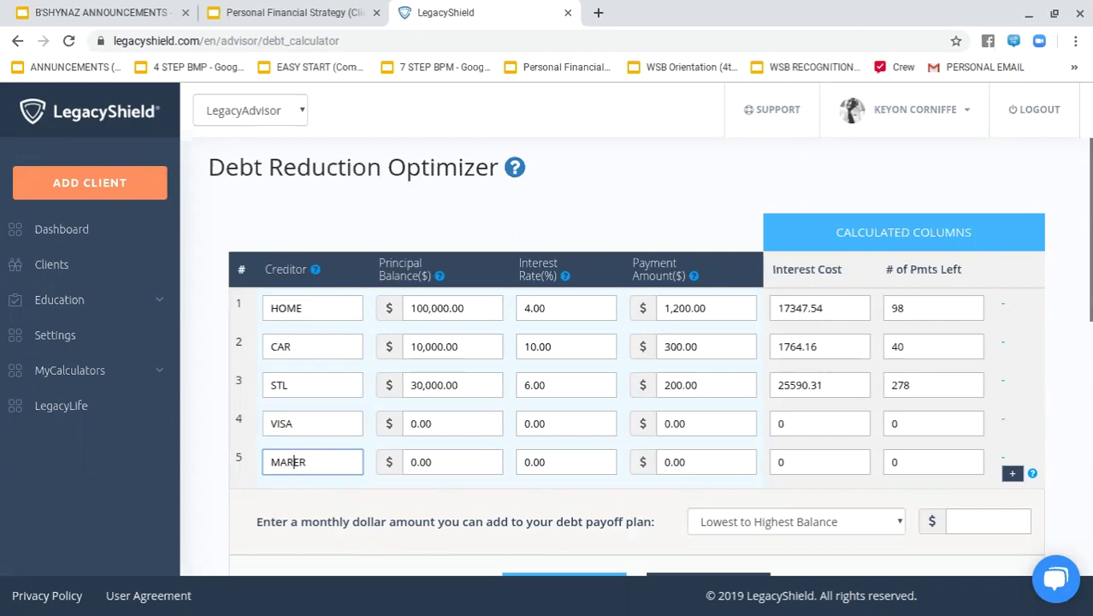
{"action": "type", "text": "ST"}
- Set the VISA debt's principal balance to 500 and its interest rate to 20%
{"action": "left_click", "coordinate": [422, 424]}
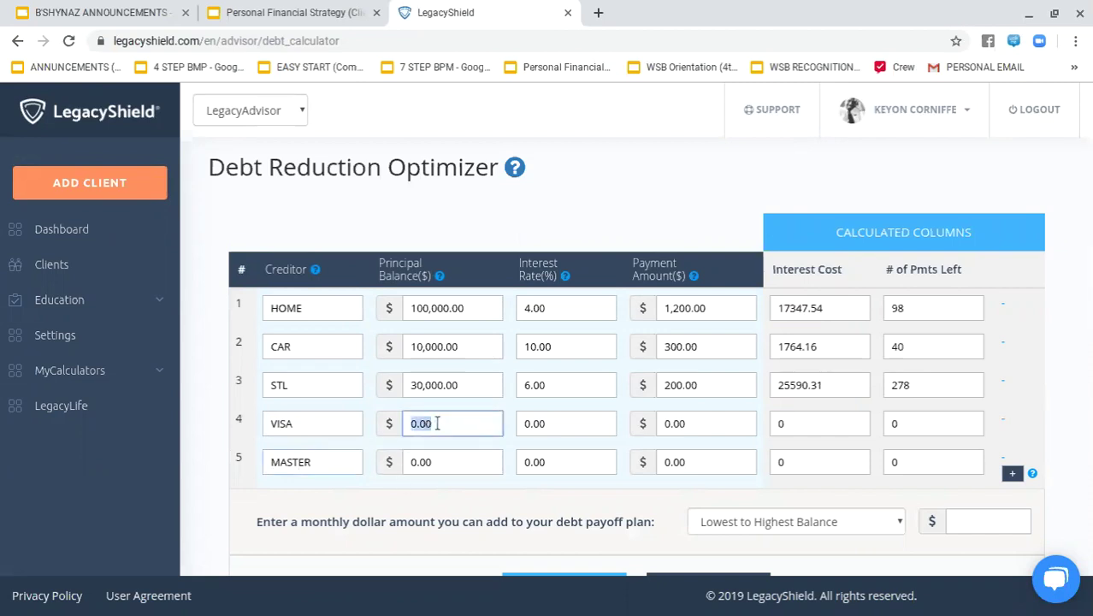
{"action": "type", "text": "500"}
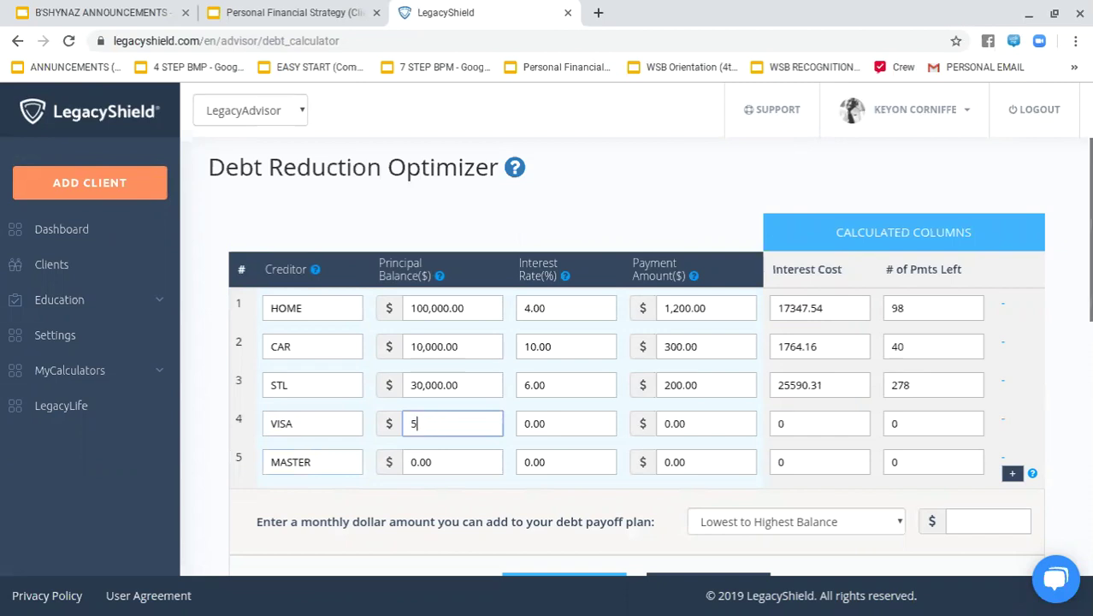
{"action": "left_click", "coordinate": [572, 428]}
{"action": "type", "text": "20"}
- Set the MASTER debt's principal balance to 1,000 and its interest rate to 17%
{"action": "left_click", "coordinate": [426, 464]}
{"action": "type", "text": "1000"}
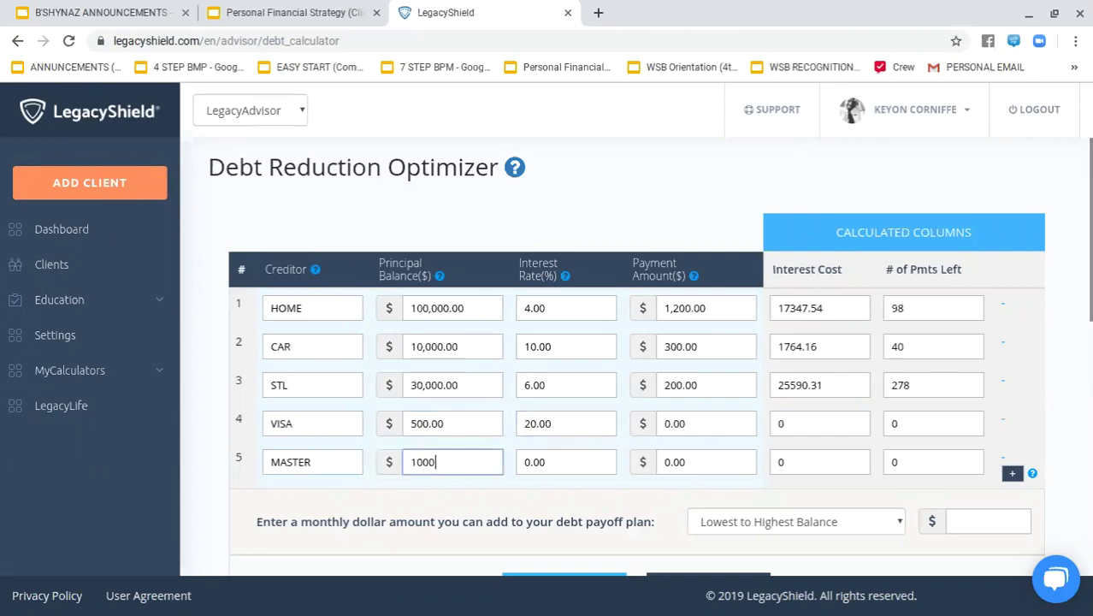
{"action": "left_click", "coordinate": [555, 460]}
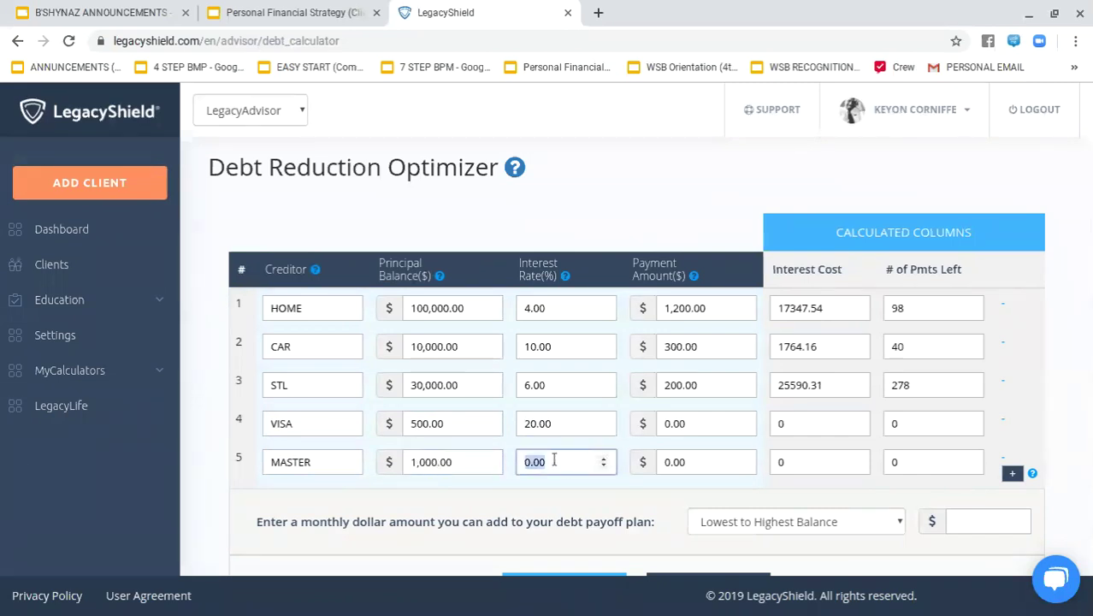
{"action": "type", "text": "17"}
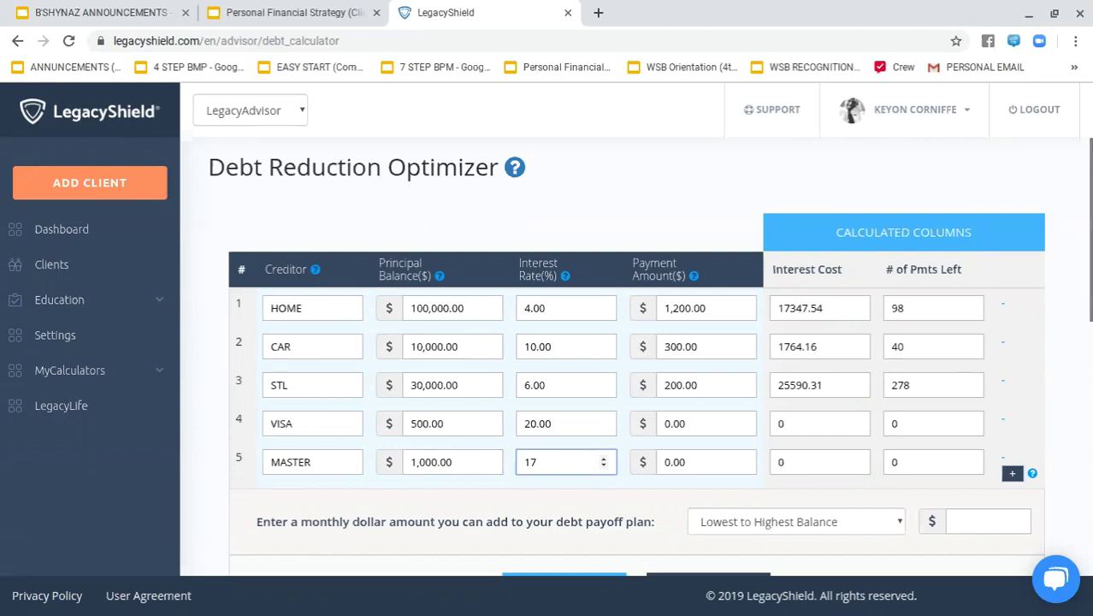
- Set the payment amount to 100 for the VISA debt and 150 for the MASTER debt
{"action": "left_click", "coordinate": [697, 422]}
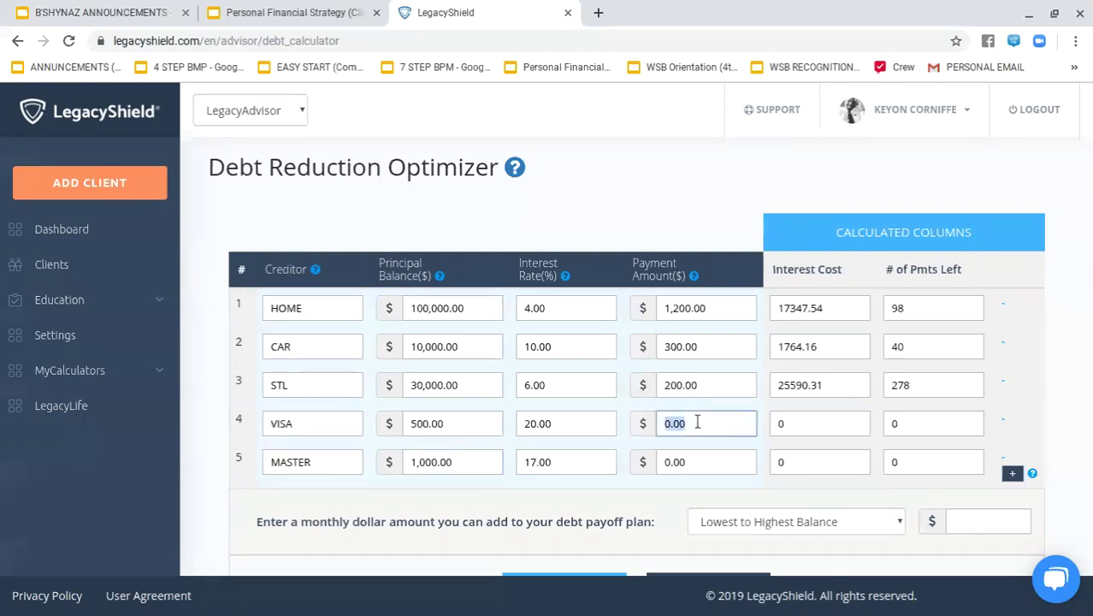
{"action": "type", "text": "100"}
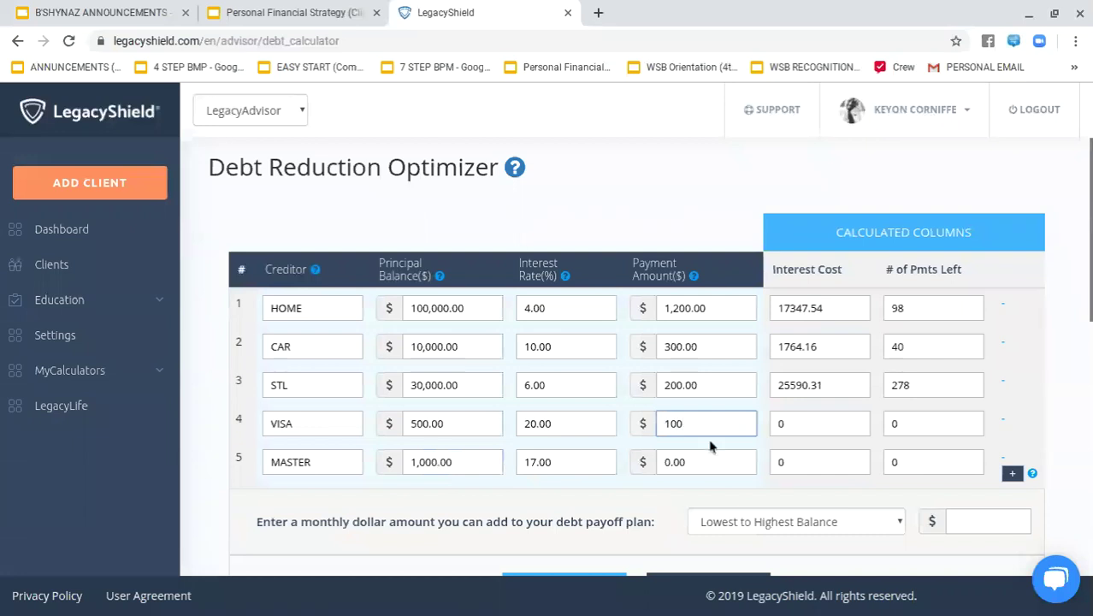
{"action": "left_click", "coordinate": [706, 463]}
{"action": "type", "text": "150"}
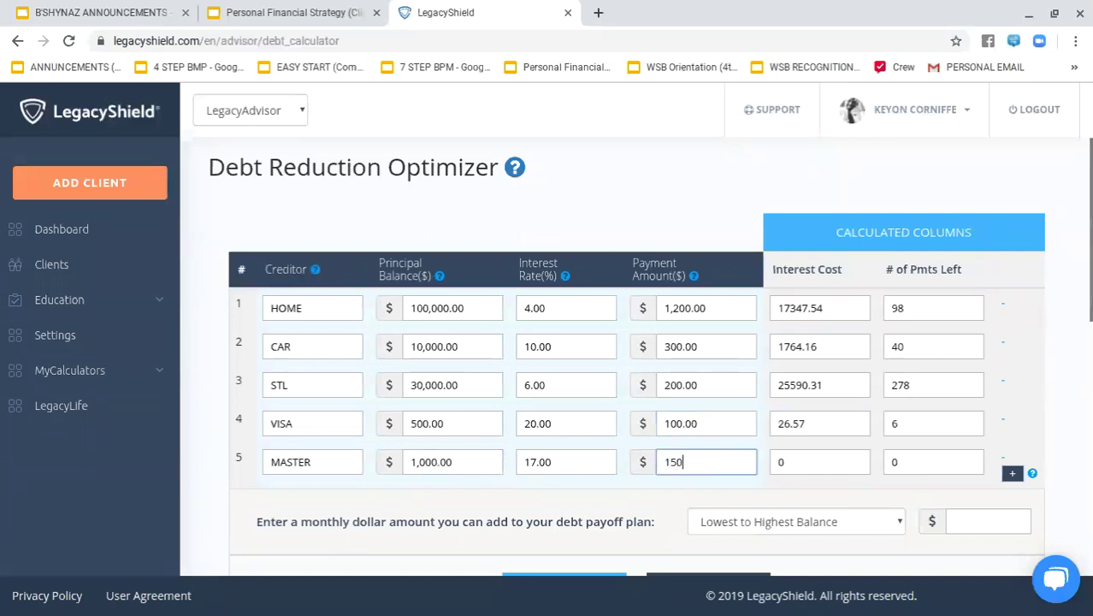
{"action": "left_click", "coordinate": [960, 439]}
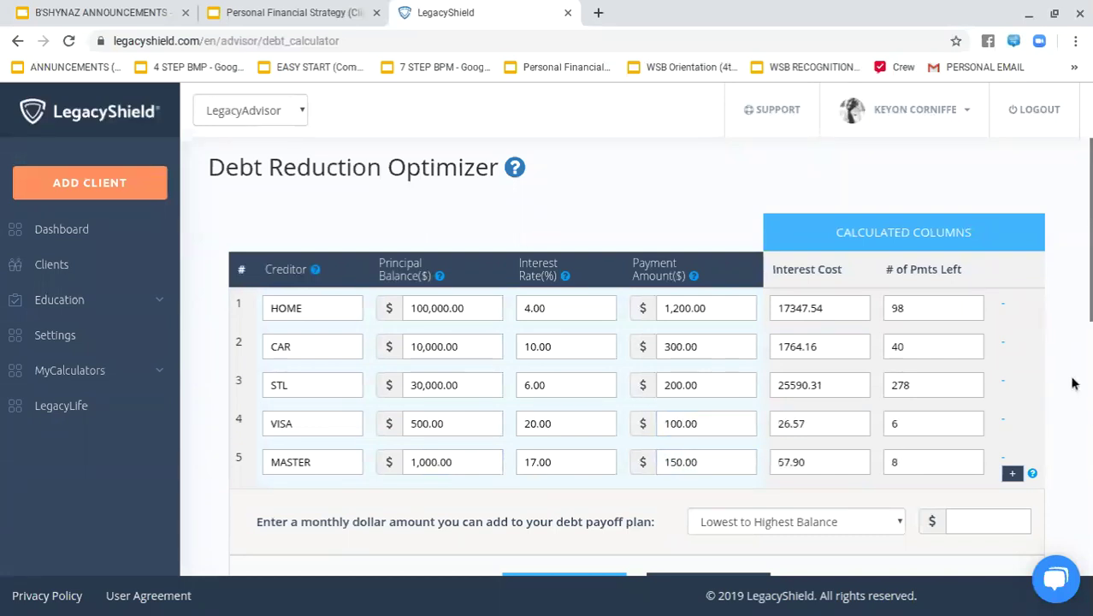
- Add 200 dollars a month to the debt payoff plan, ordered Lowest to Highest Balance, and calculate the results
{"action": "left_click_drag", "start_coordinate": [1090, 289], "coordinate": [1090, 324]}
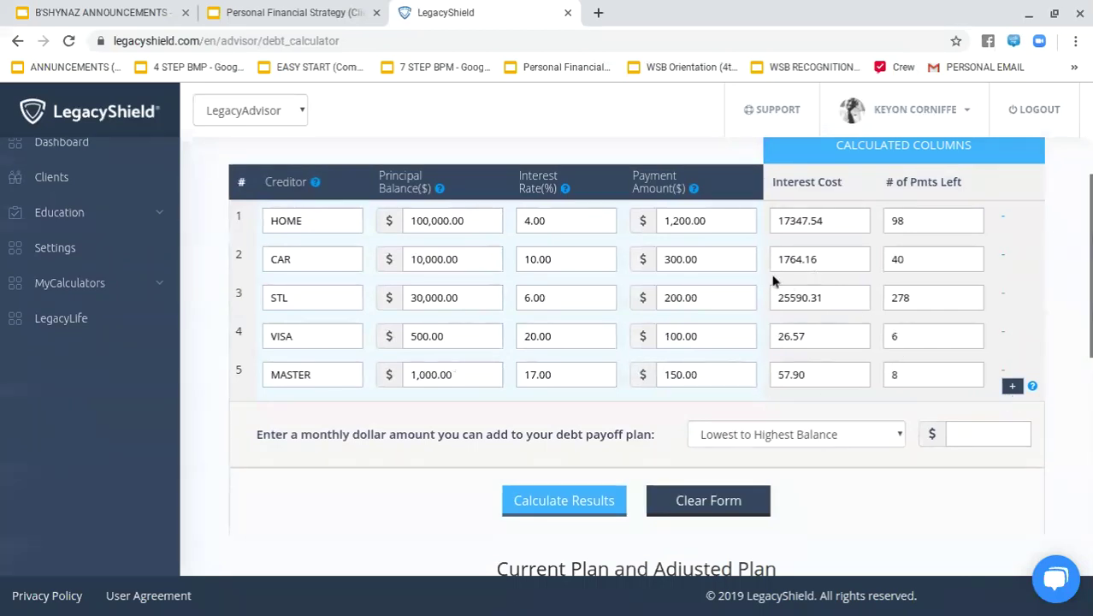
{"action": "left_click", "coordinate": [552, 500]}
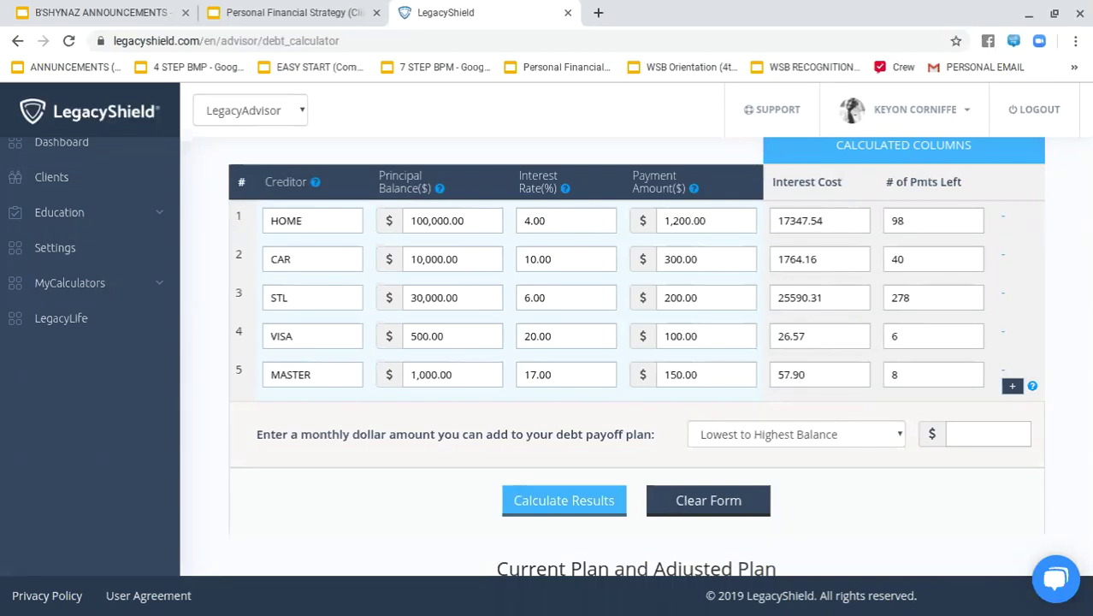
{"action": "left_click", "coordinate": [987, 434]}
{"action": "type", "text": "200"}
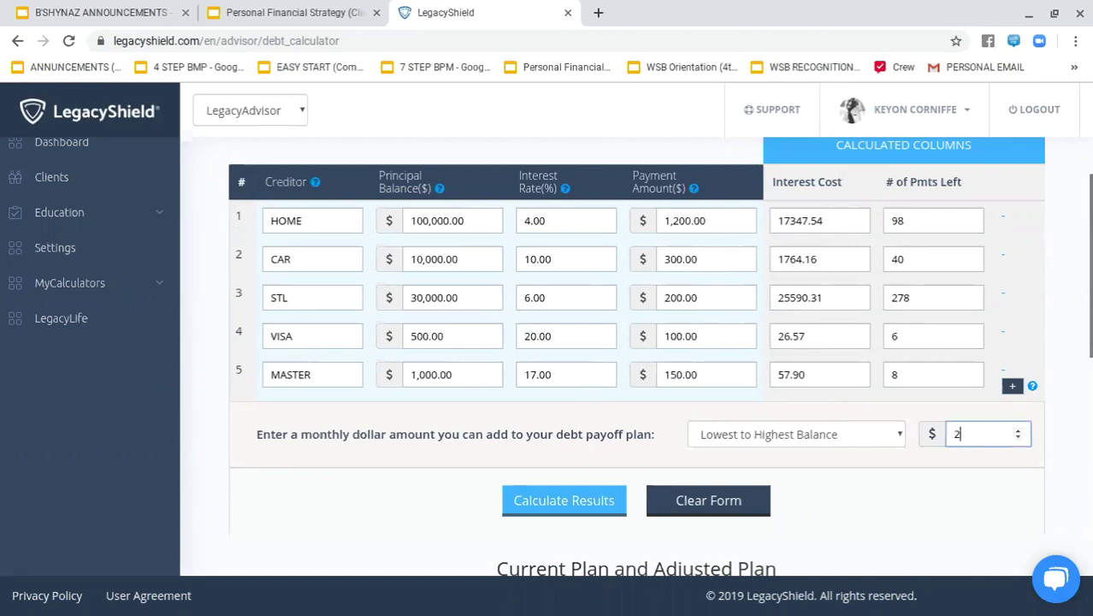
{"action": "left_click", "coordinate": [1082, 466]}
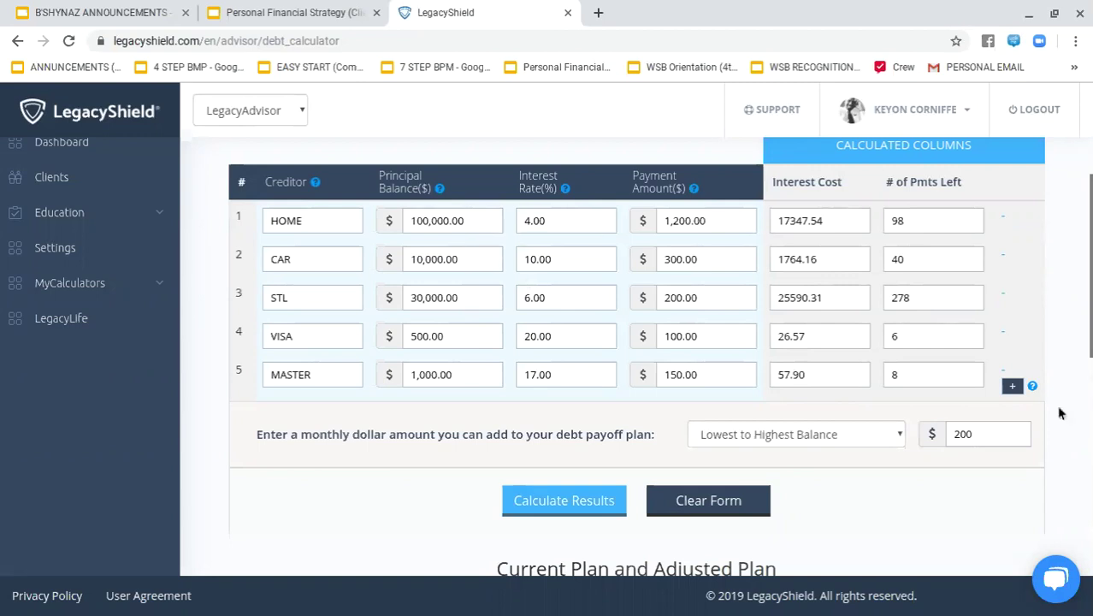
{"action": "mouse_move", "coordinate": [1090, 318]}
{"action": "left_mouse_down"}
{"action": "mouse_move", "coordinate": [1090, 342]}
{"action": "mouse_move", "coordinate": [1090, 327]}
{"action": "left_mouse_up"}
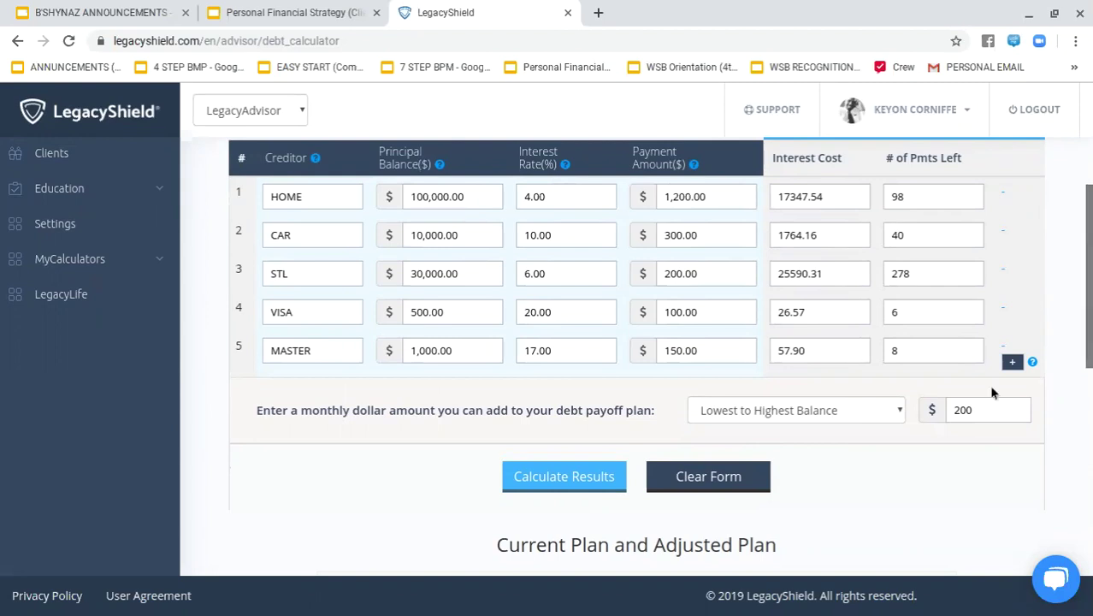
{"action": "left_click", "coordinate": [595, 484]}
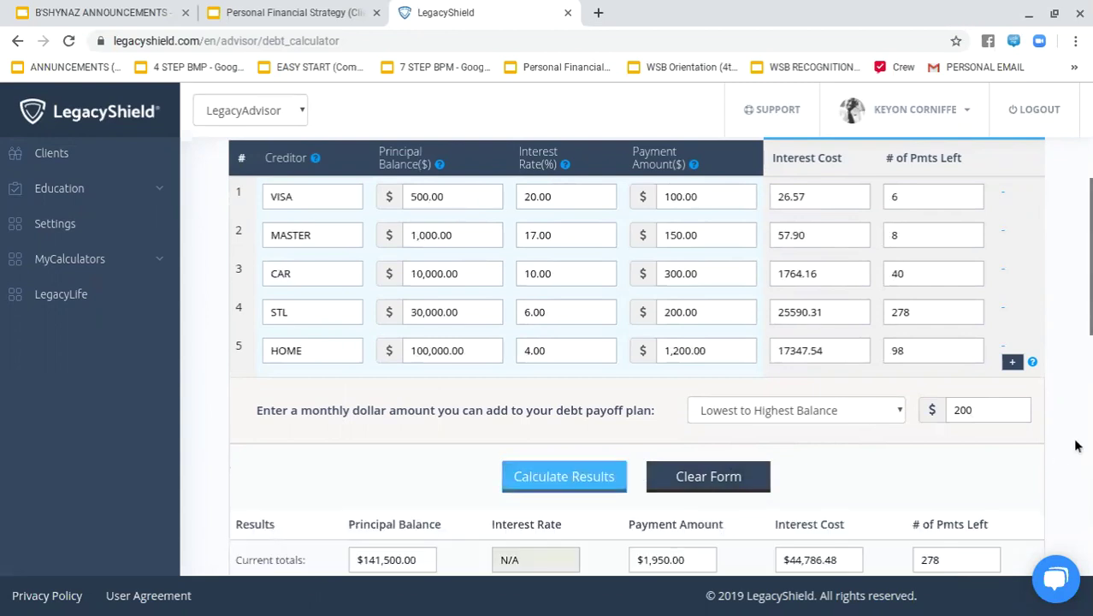
- Examine the current and ADP totals, the time and interest savings, and the Current Plan and Adjusted Plan chart
{"action": "scroll", "coordinate": [1076, 446], "scroll_direction": "down", "scroll_amount": 2}
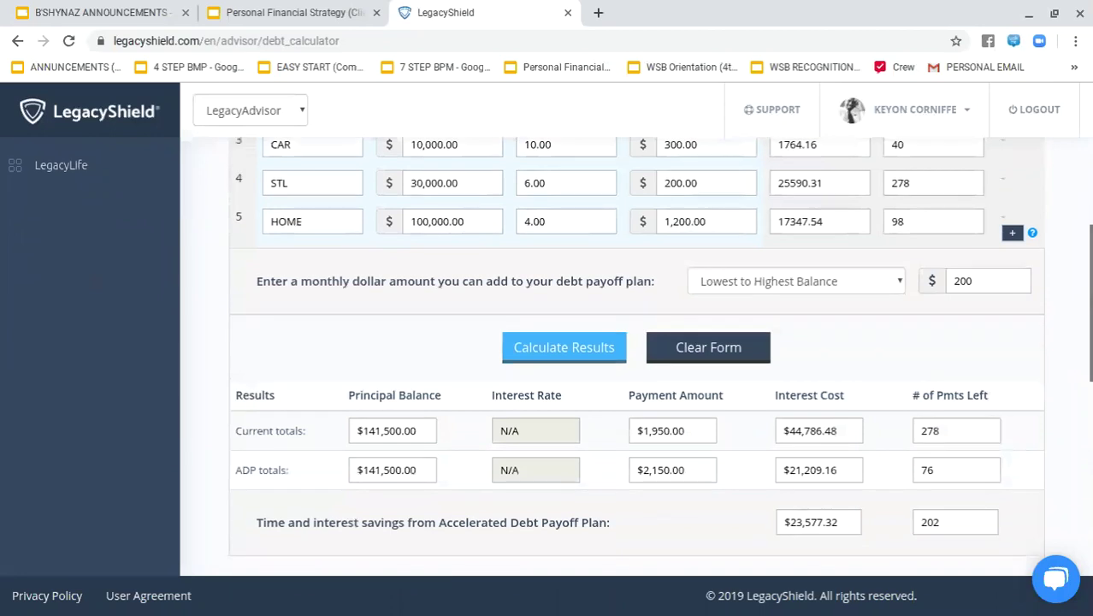
{"action": "scroll", "coordinate": [761, 419], "scroll_direction": "down", "scroll_amount": 1}
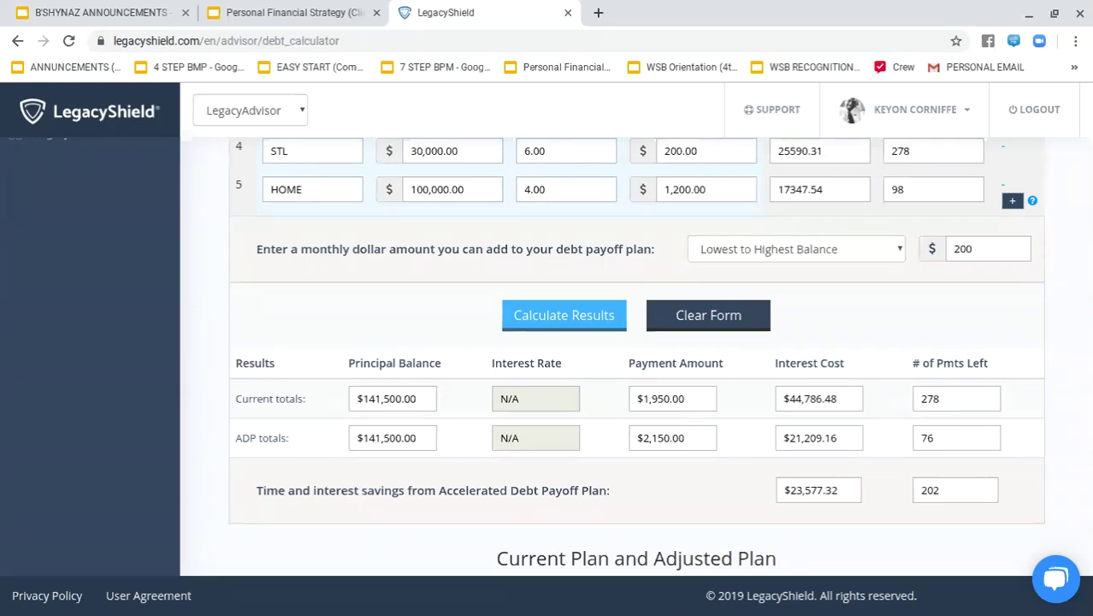
{"action": "left_click", "coordinate": [1056, 16]}
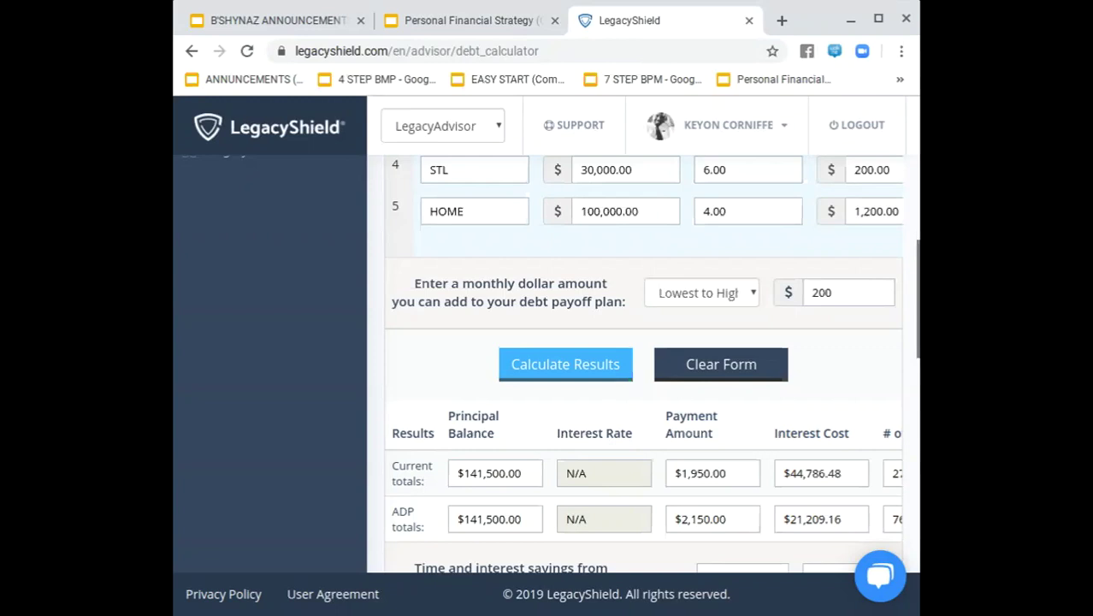
{"action": "left_click", "coordinate": [879, 19]}
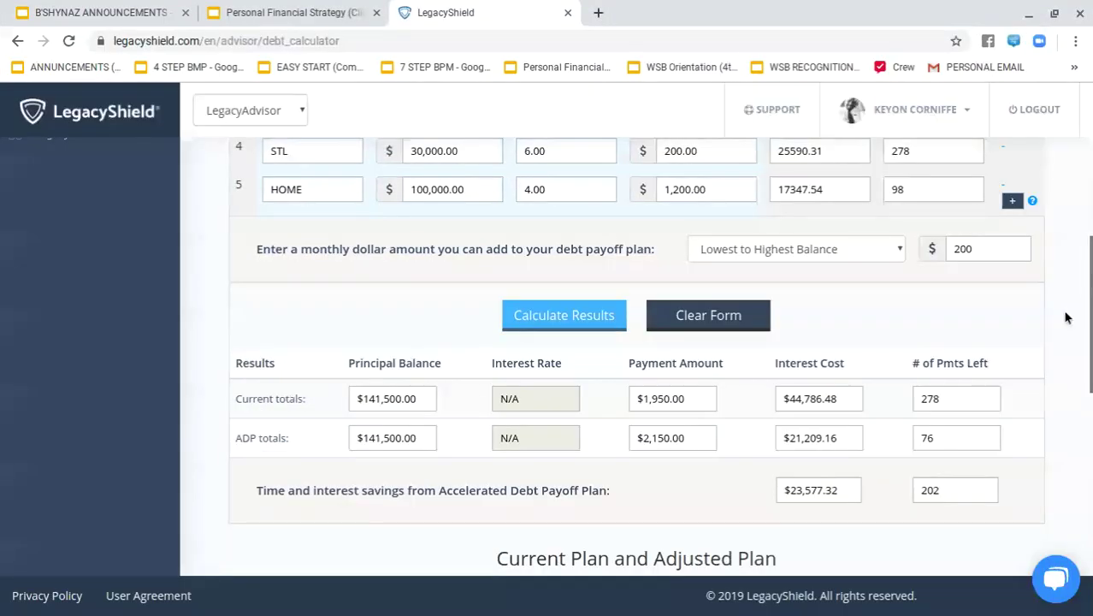
{"action": "scroll", "coordinate": [1066, 317], "scroll_direction": "down", "scroll_amount": 3}
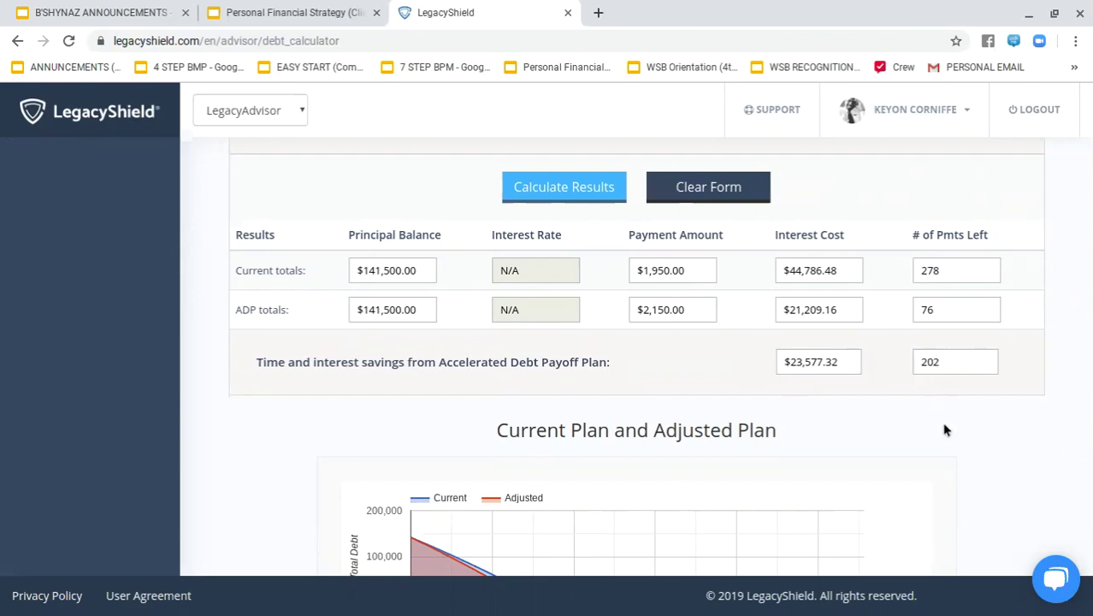
{"action": "scroll", "coordinate": [946, 427], "scroll_direction": "down", "scroll_amount": 1}
{"action": "scroll", "coordinate": [1001, 378], "scroll_direction": "down", "scroll_amount": 4}
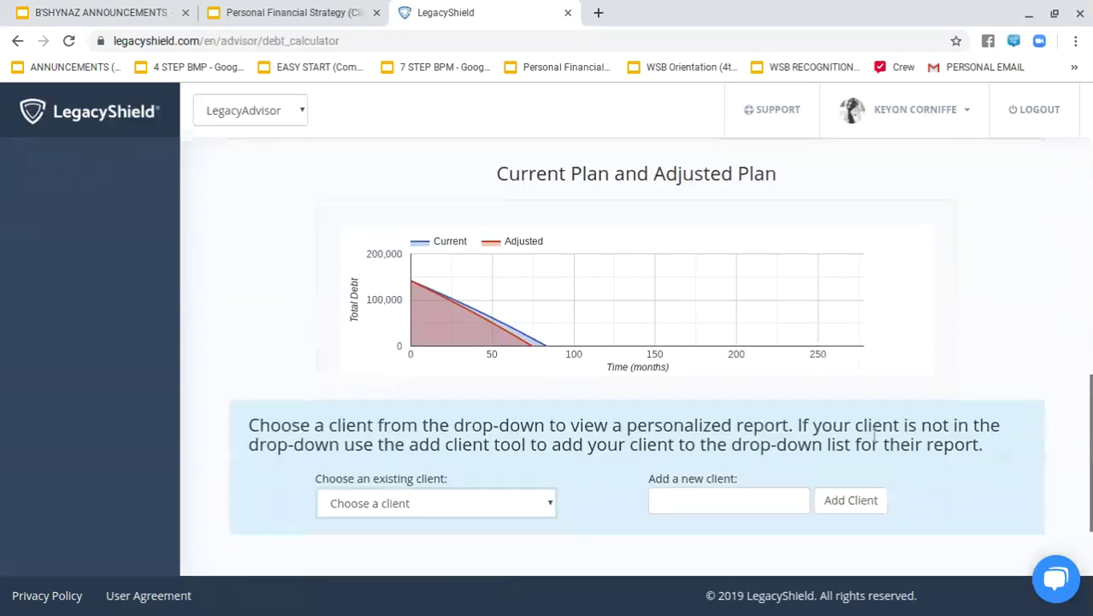
- Choose an existing client and open their personalized debt report in a maximized window
{"action": "left_click", "coordinate": [547, 455]}
{"action": "left_click", "coordinate": [510, 391]}
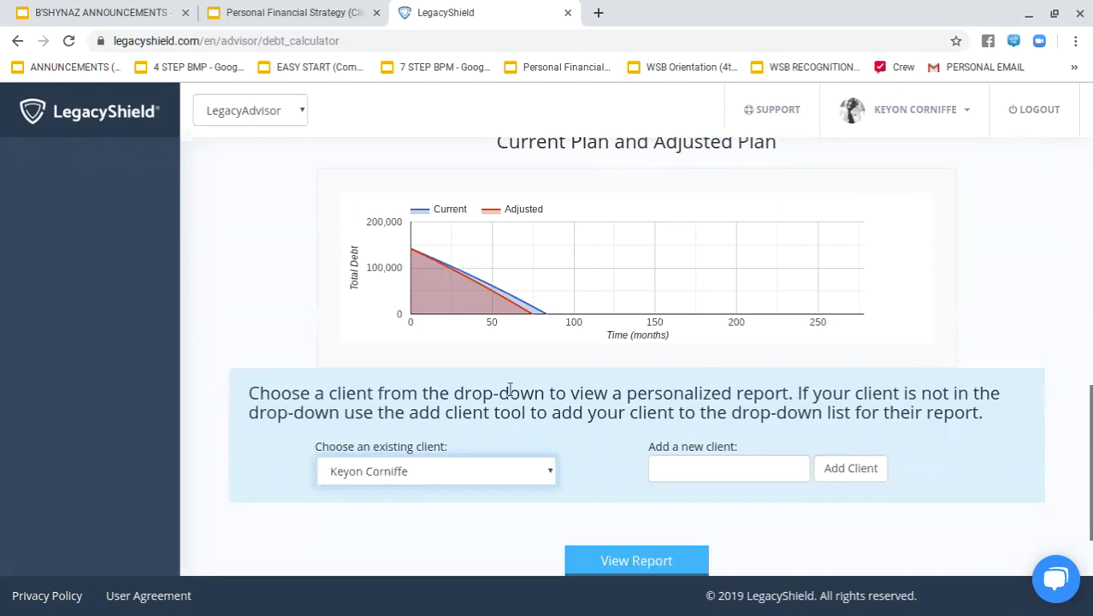
{"action": "left_click", "coordinate": [766, 468]}
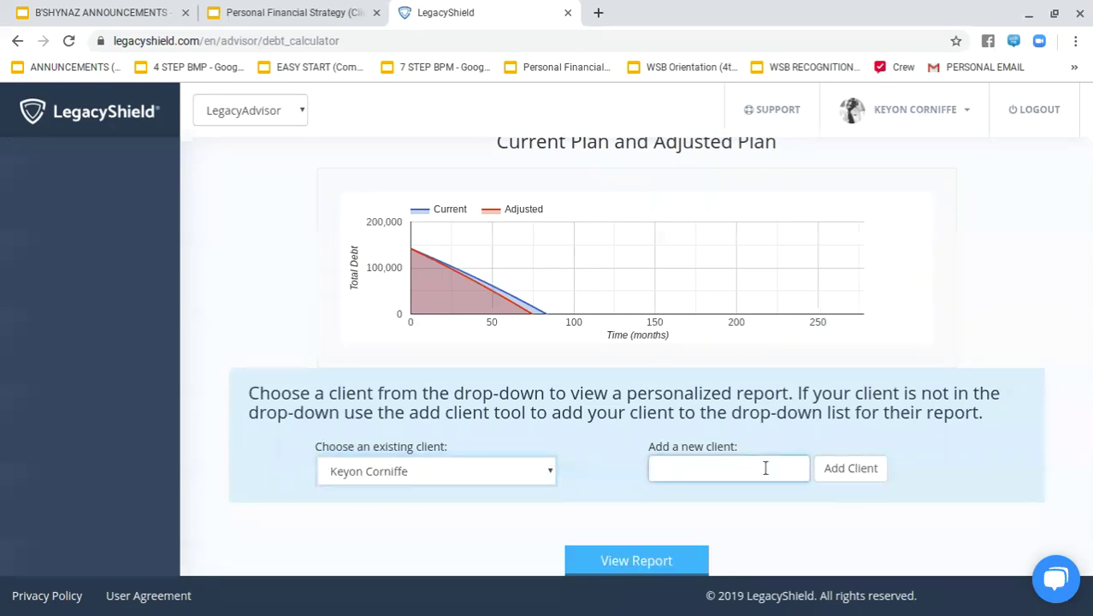
{"action": "left_click", "coordinate": [659, 561]}
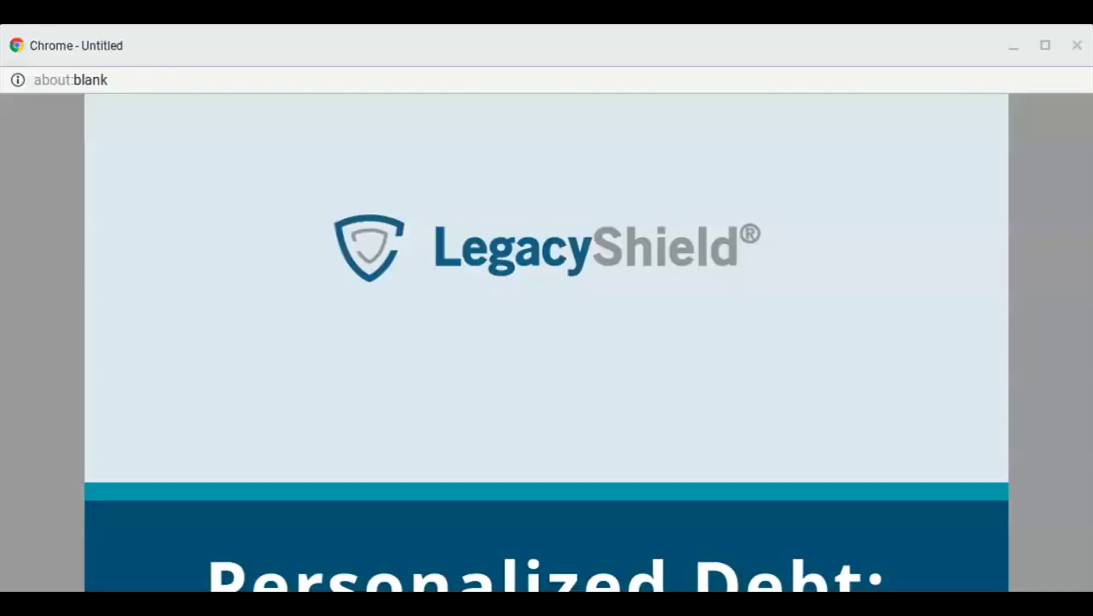
{"action": "left_click", "coordinate": [1043, 45]}
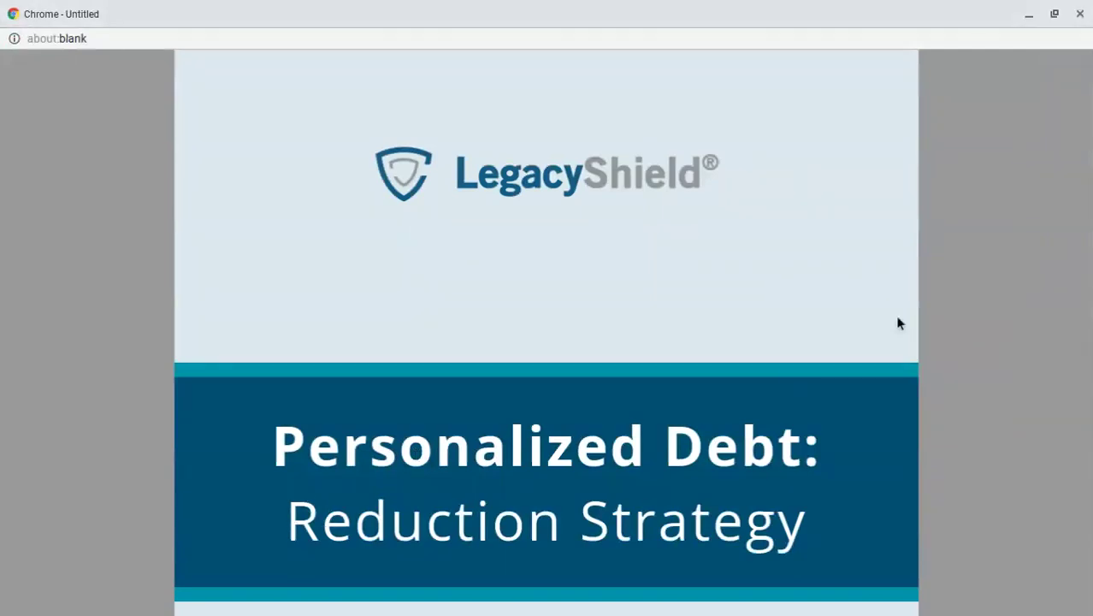
- Read through the personalized report, from the cover and creditor details to the payments in the Debt Rollup Tracker
{"action": "scroll", "coordinate": [986, 269], "scroll_direction": "down", "scroll_amount": 3}
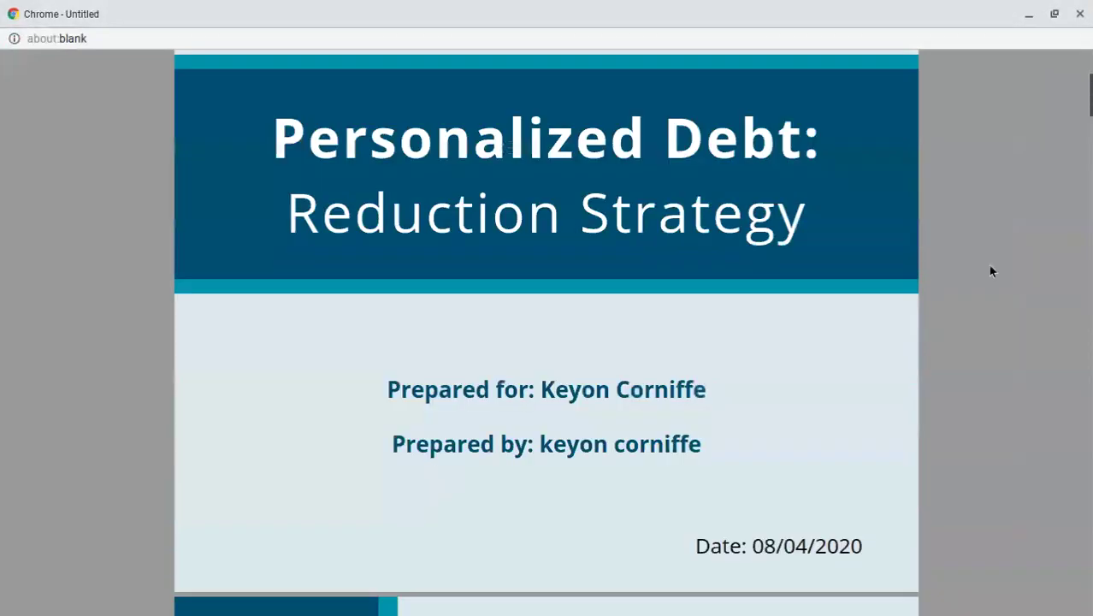
{"action": "scroll", "coordinate": [991, 271], "scroll_direction": "down", "scroll_amount": 12}
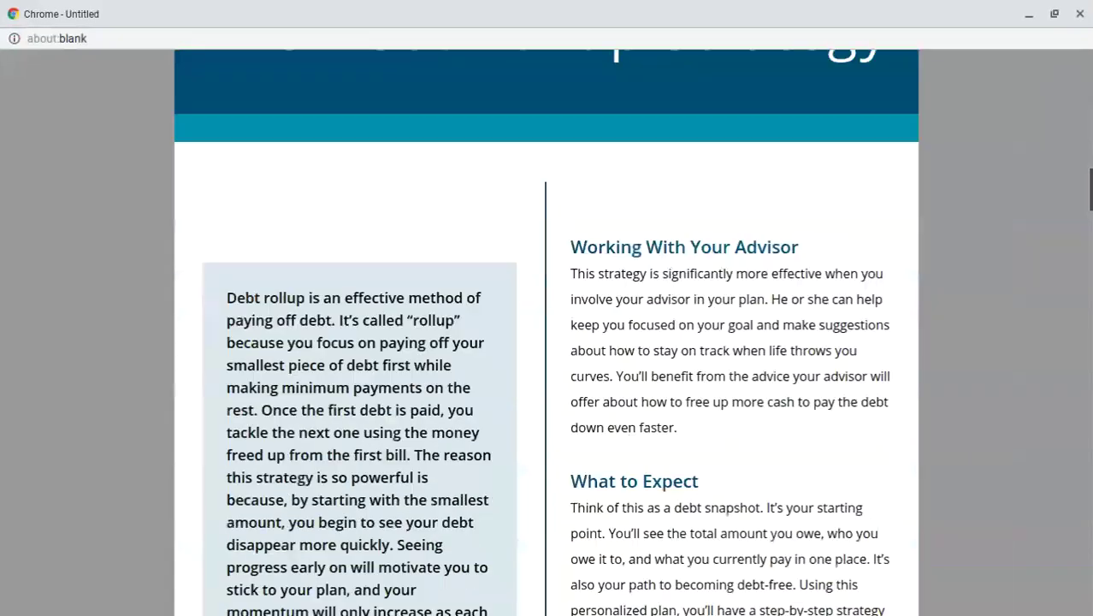
{"action": "scroll", "coordinate": [992, 278], "scroll_direction": "down", "scroll_amount": 15}
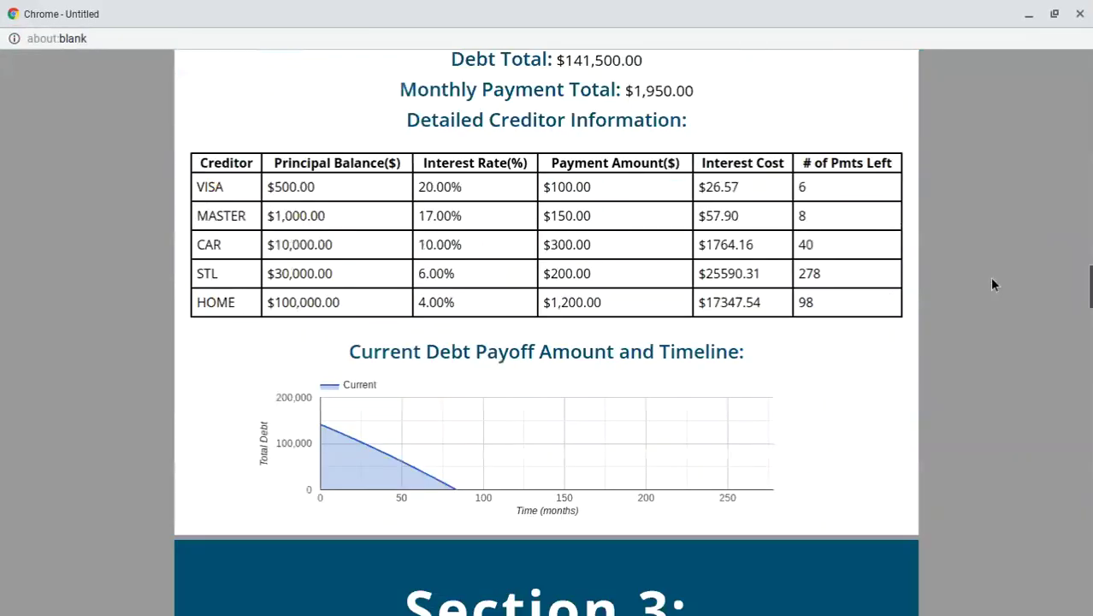
{"action": "scroll", "coordinate": [988, 283], "scroll_direction": "down", "scroll_amount": 6}
{"action": "left_click_drag", "start_coordinate": [1087, 325], "coordinate": [1066, 462]}
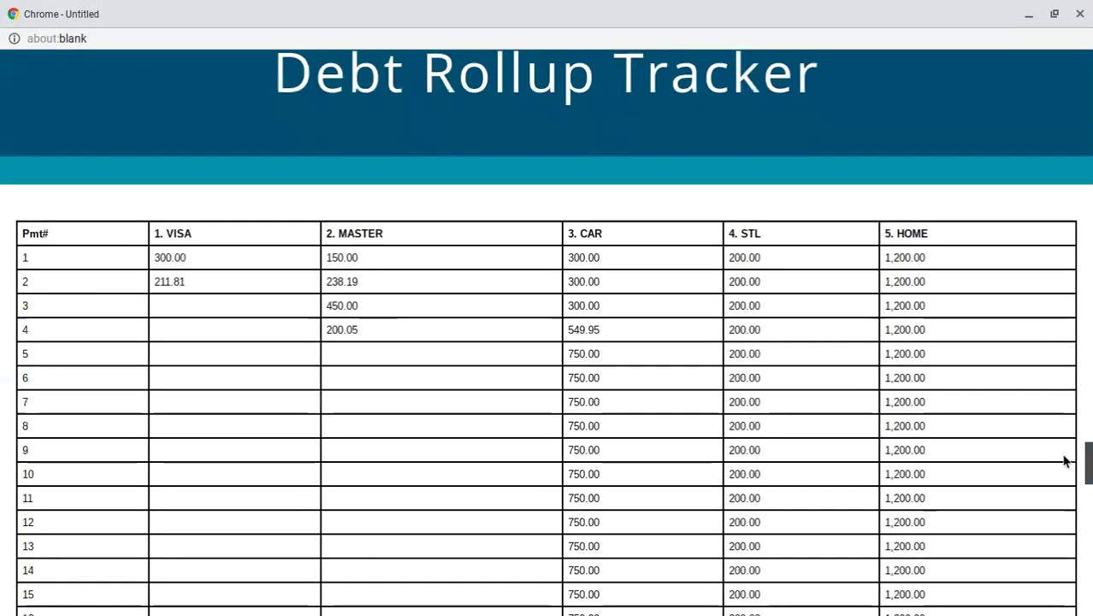
{"action": "scroll", "coordinate": [449, 373], "scroll_direction": "up", "scroll_amount": 1}
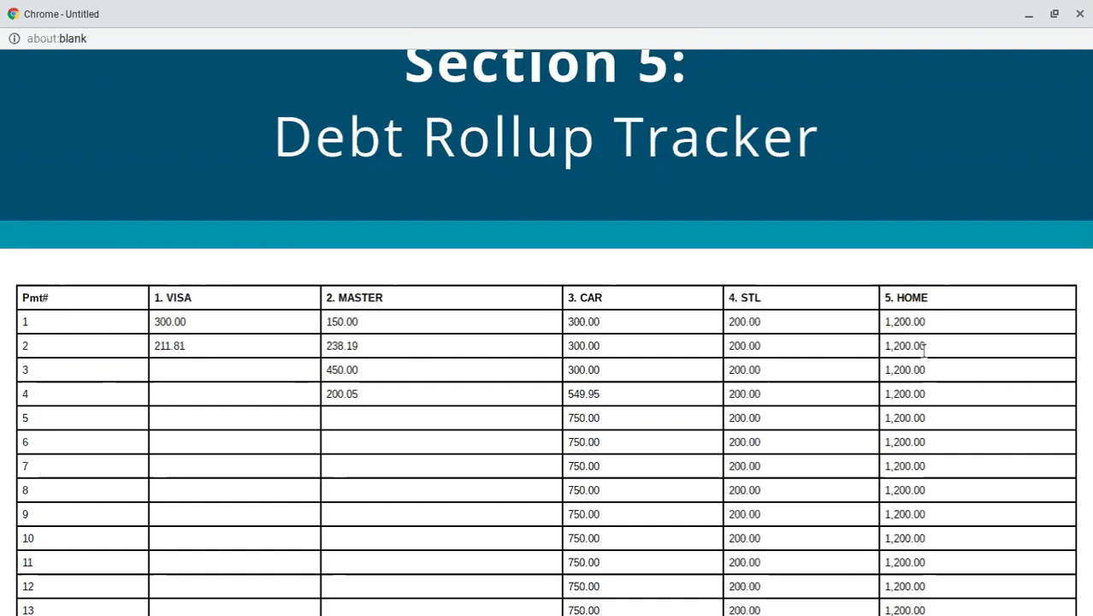
{"action": "scroll", "coordinate": [454, 390], "scroll_direction": "down", "scroll_amount": 3}
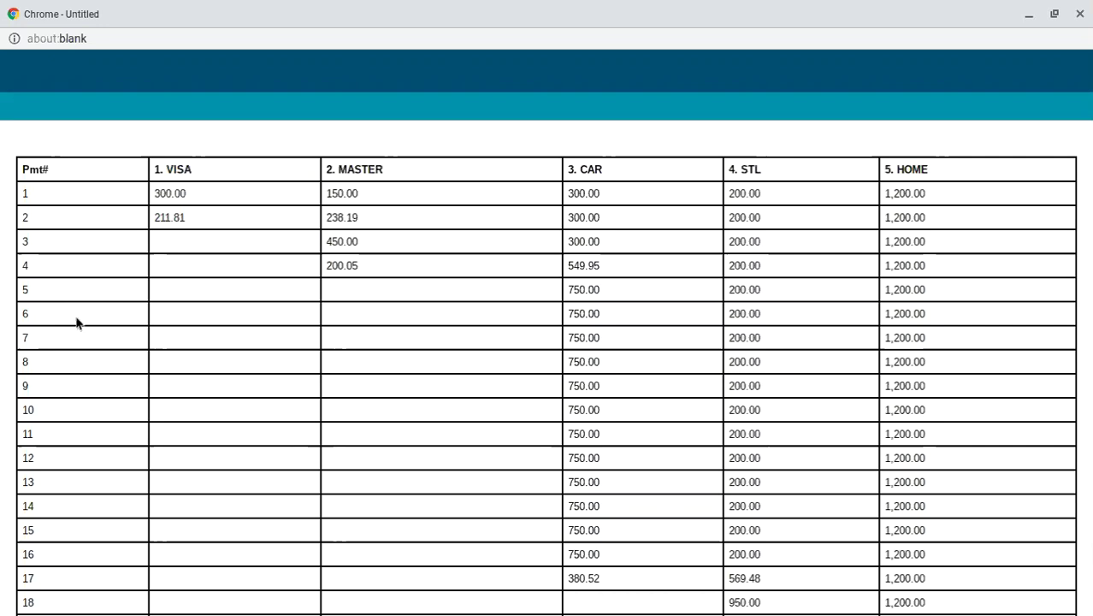
{"action": "scroll", "coordinate": [77, 346], "scroll_direction": "down", "scroll_amount": 8}
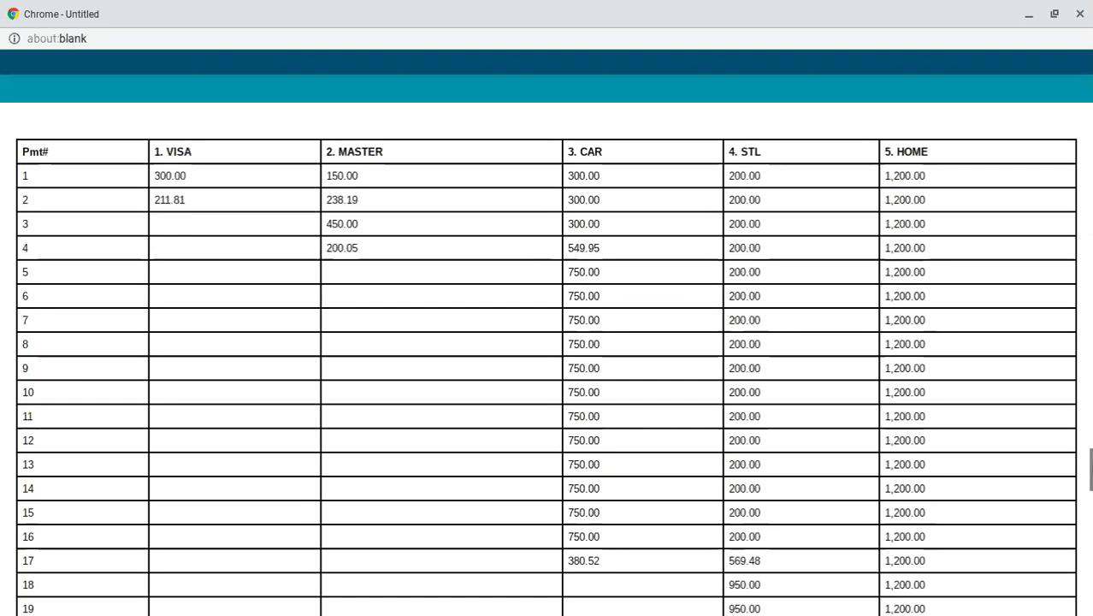
{"action": "scroll", "coordinate": [84, 346], "scroll_direction": "down", "scroll_amount": 5}
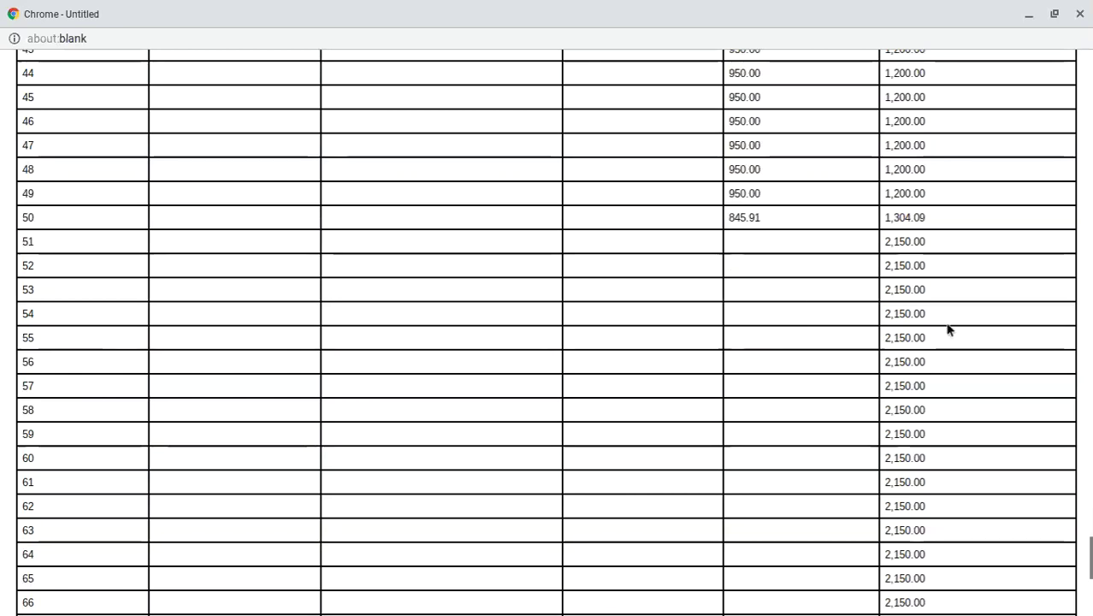
{"action": "scroll", "coordinate": [950, 326], "scroll_direction": "up", "scroll_amount": 1}
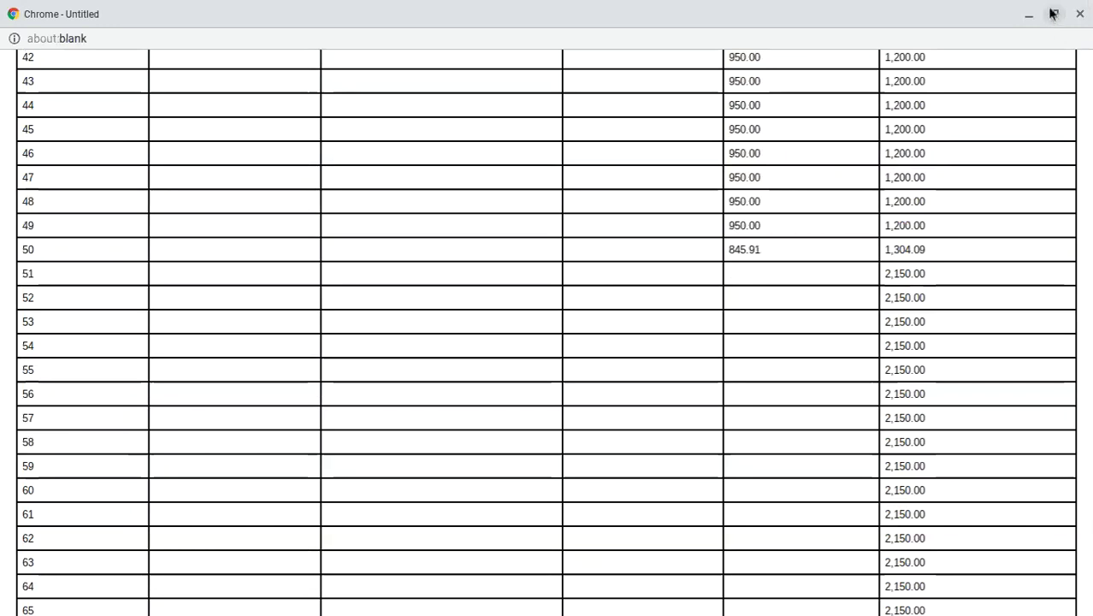
- Leave the report, switch to the B'SHYNAZ ANNOUNCEMENTS presentation in Google Slides, and restore the browser window to a smaller size
{"action": "left_click", "coordinate": [541, 32]}
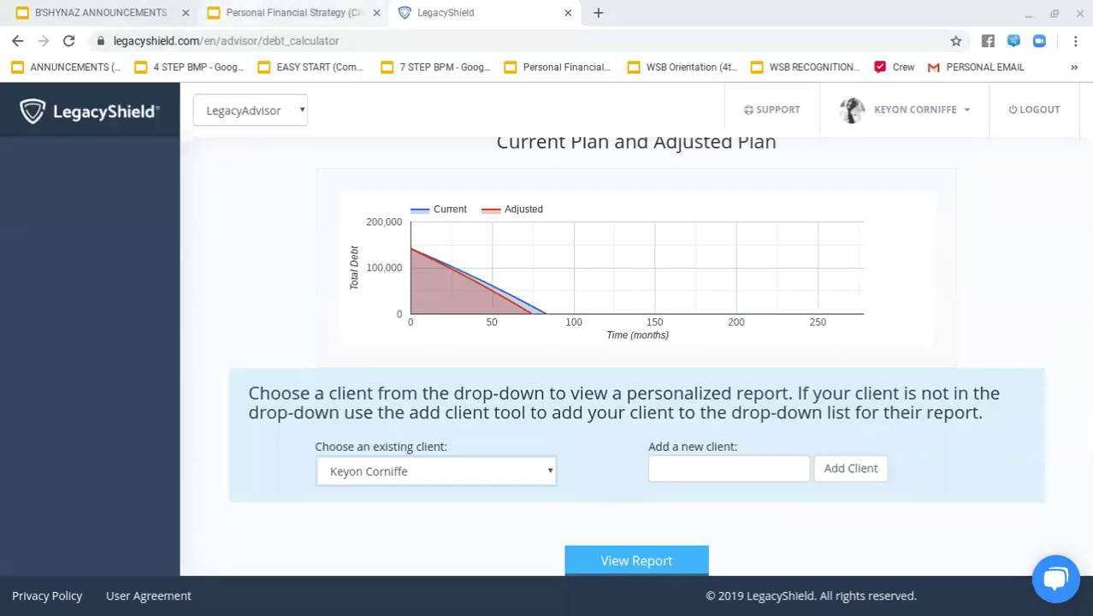
{"action": "left_click", "coordinate": [253, 13]}
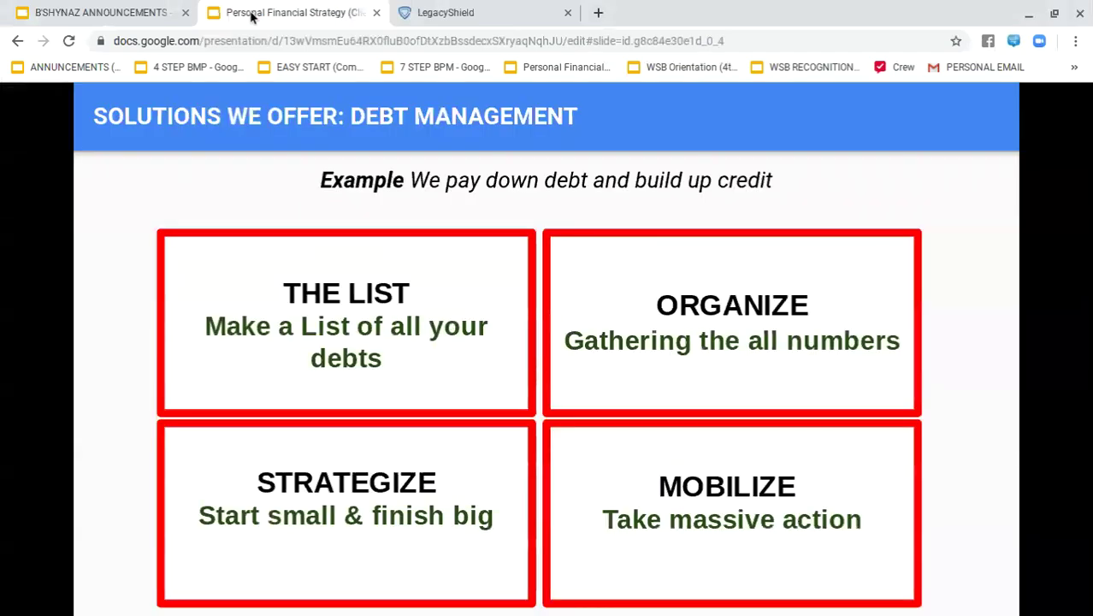
{"action": "left_click", "coordinate": [119, 13]}
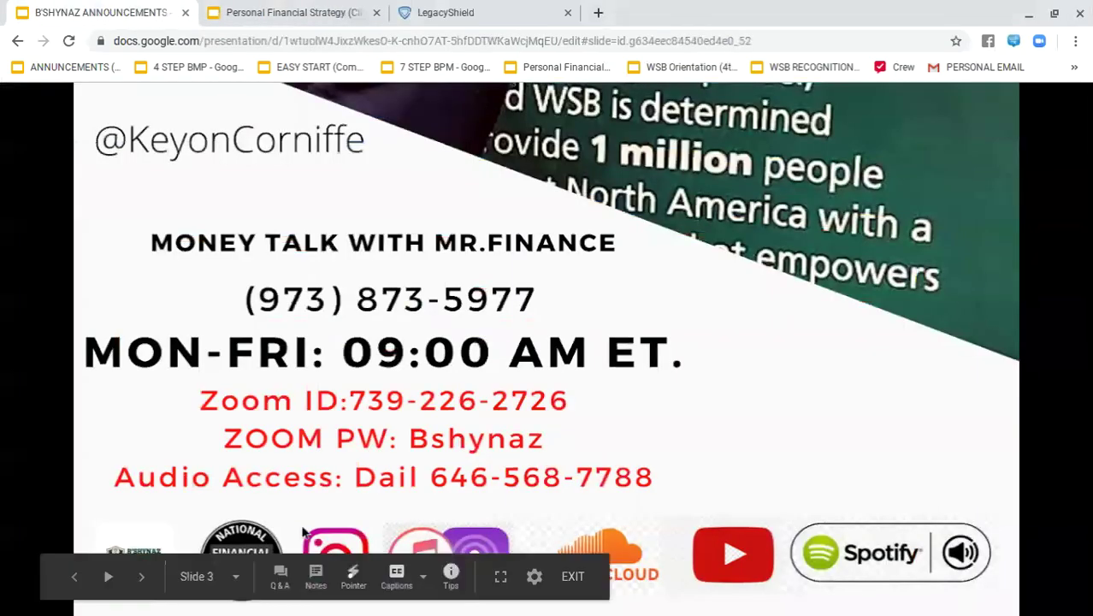
{"action": "left_click", "coordinate": [1057, 17]}
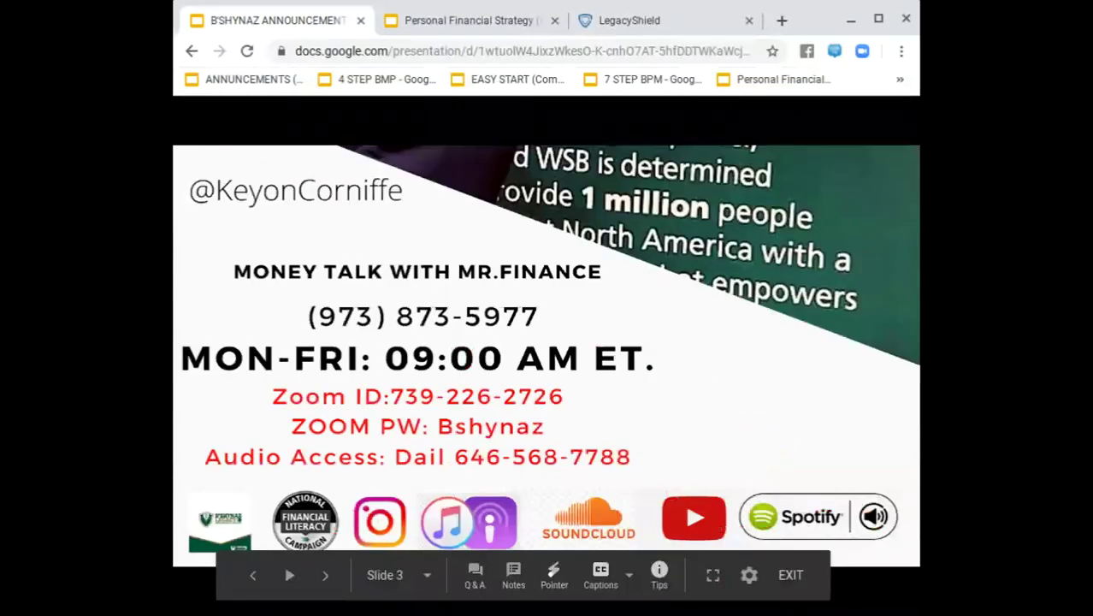